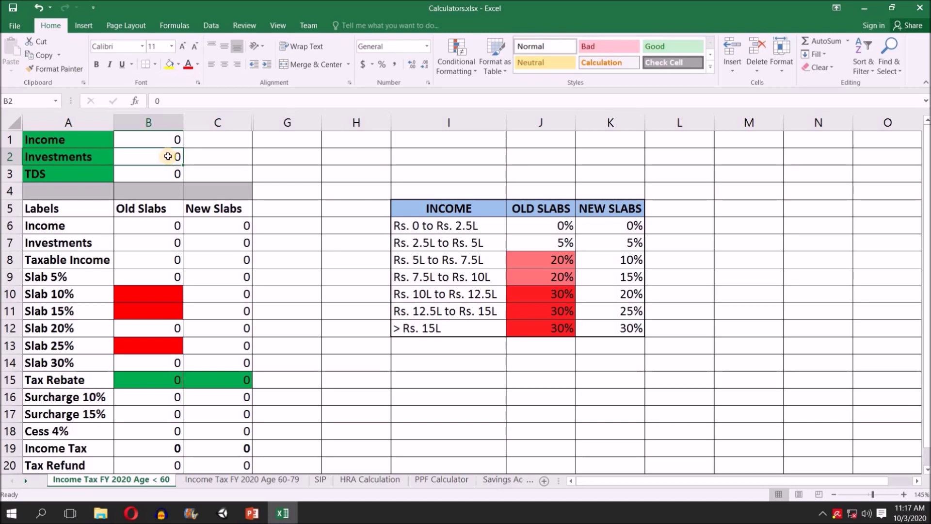
Step: Review the Investments and TDS rows, the three input cells B1:B3, and the Old Slabs and New Slabs headings
drag(86, 160, 125, 154)
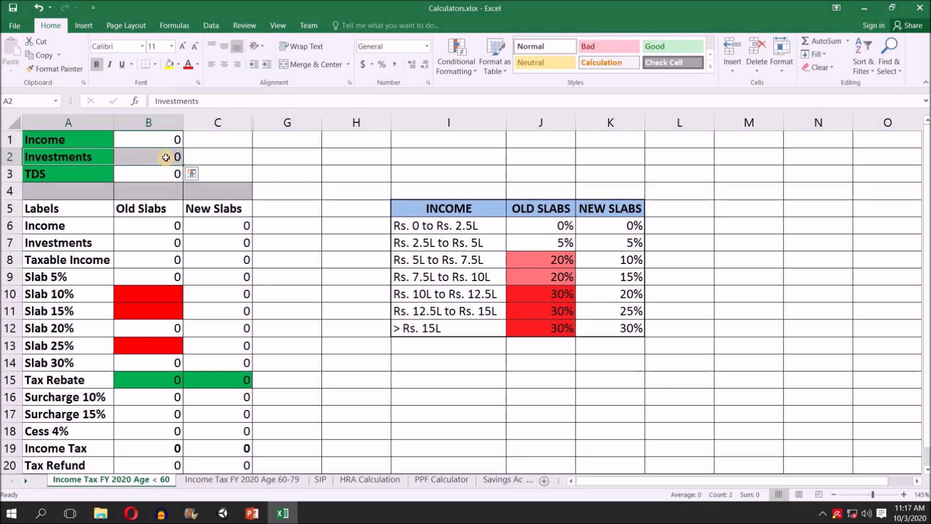
click(59, 178)
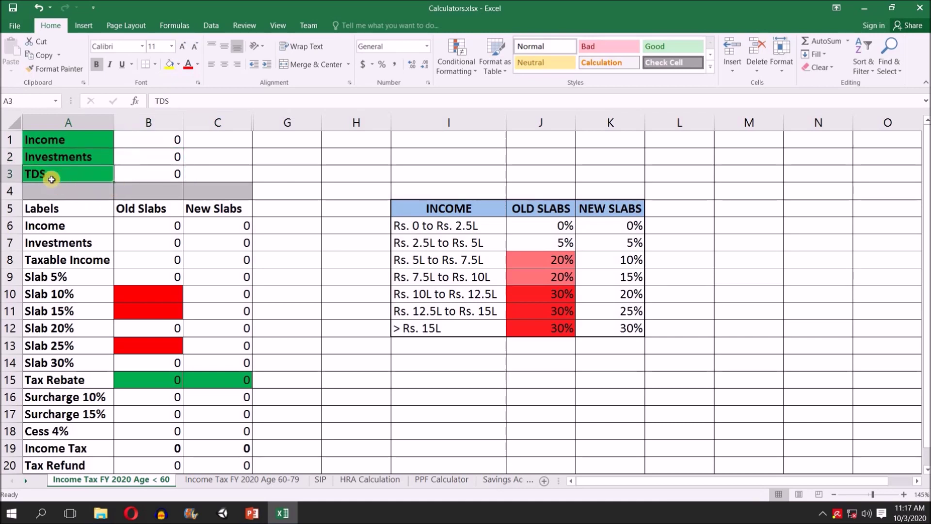
click(148, 177)
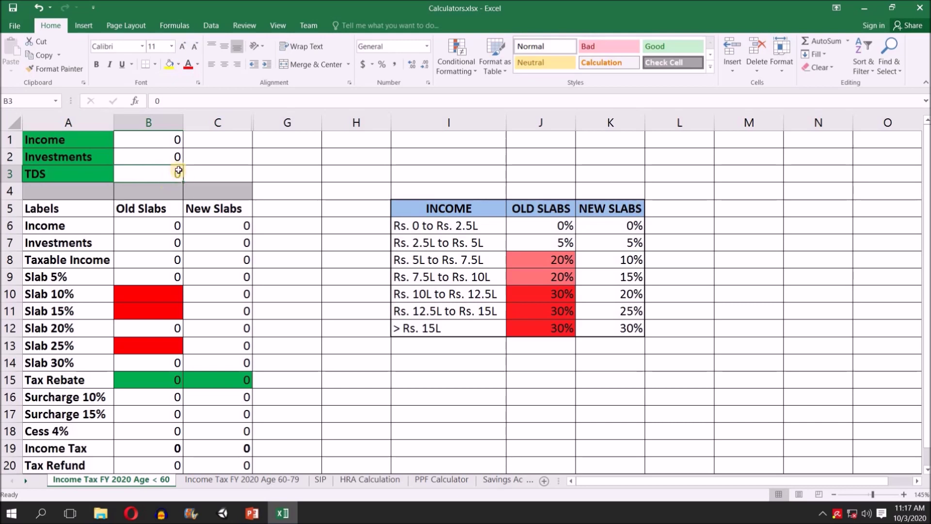
drag(170, 138, 167, 174)
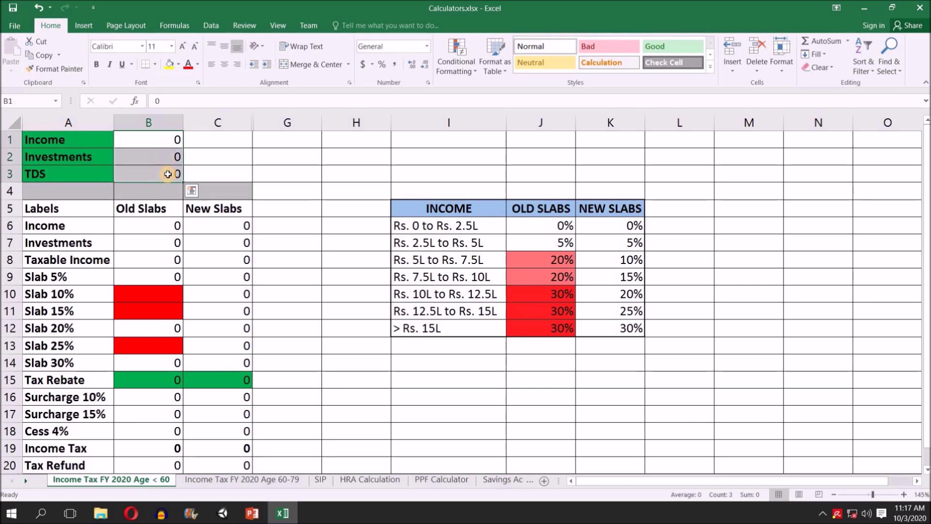
click(161, 213)
drag(160, 213, 208, 214)
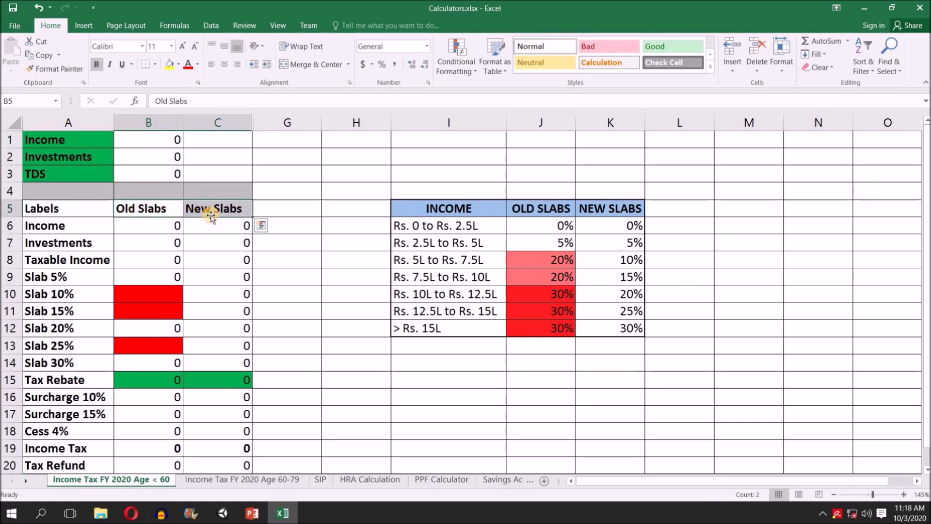
Step: Enter 600000 as the income in cell B1
click(164, 146)
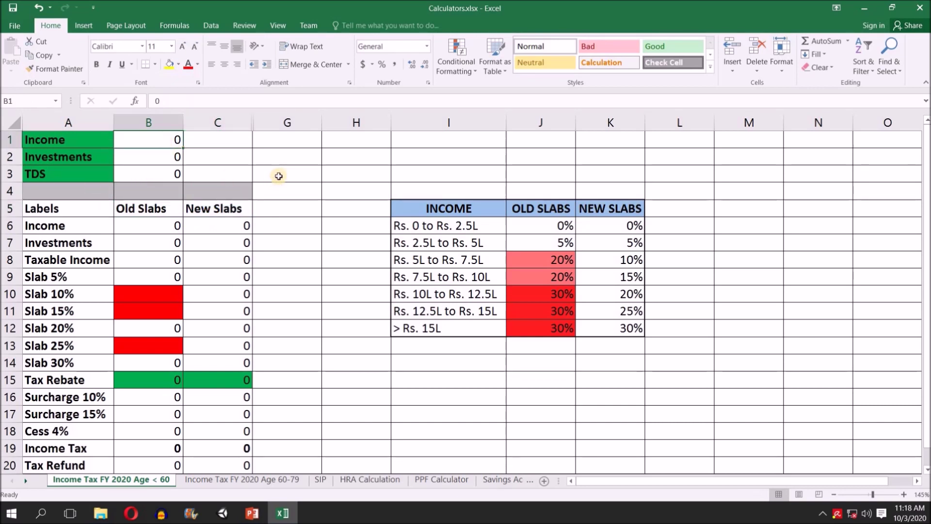
text(600000)
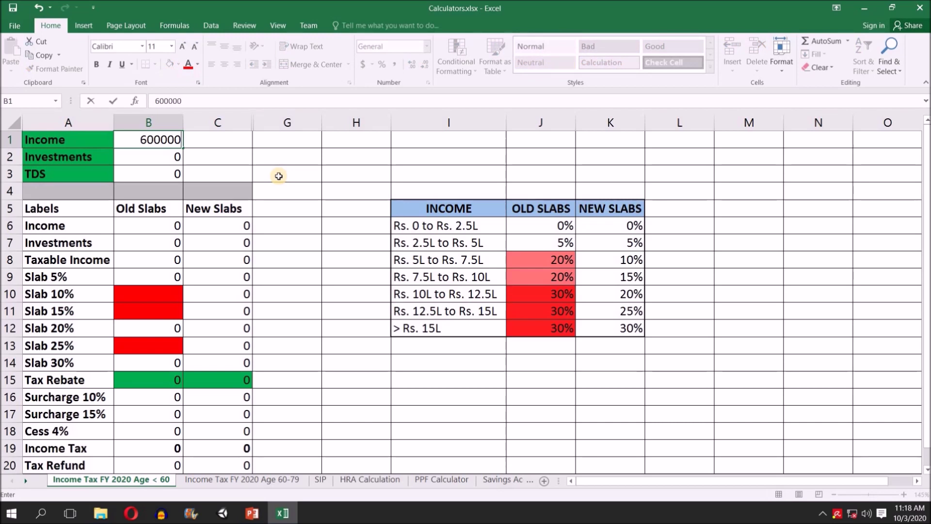
key(Return)
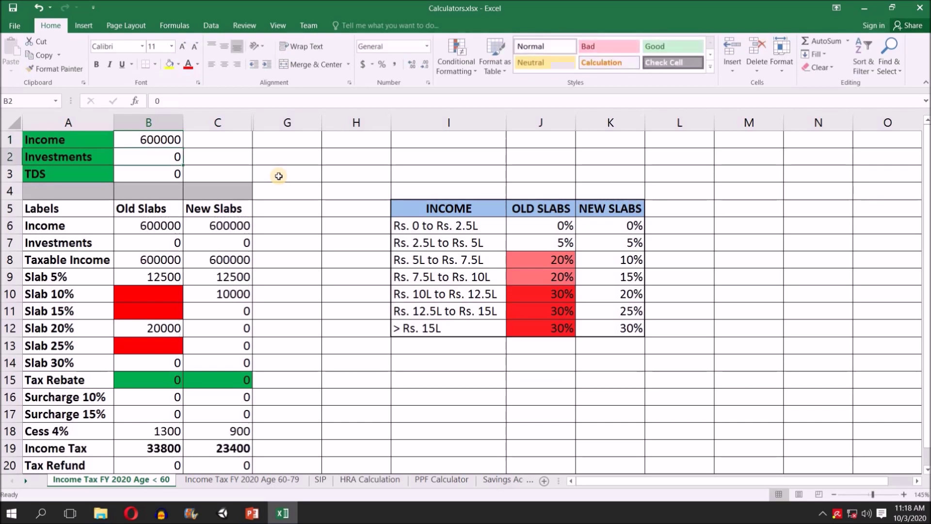
Step: Examine the Old Slabs and New Slabs columns, comparing their Income, Investments and Taxable Income rows
drag(141, 208, 175, 449)
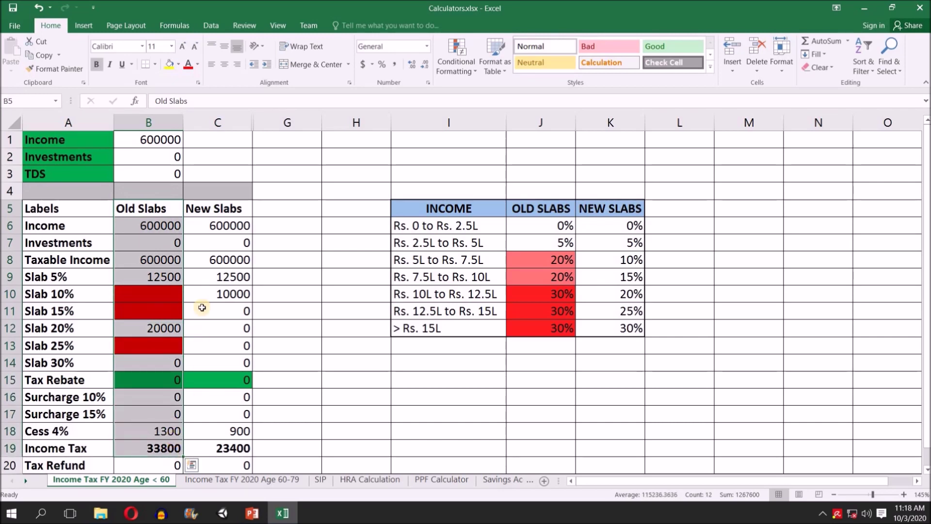
drag(217, 212, 242, 448)
click(64, 226)
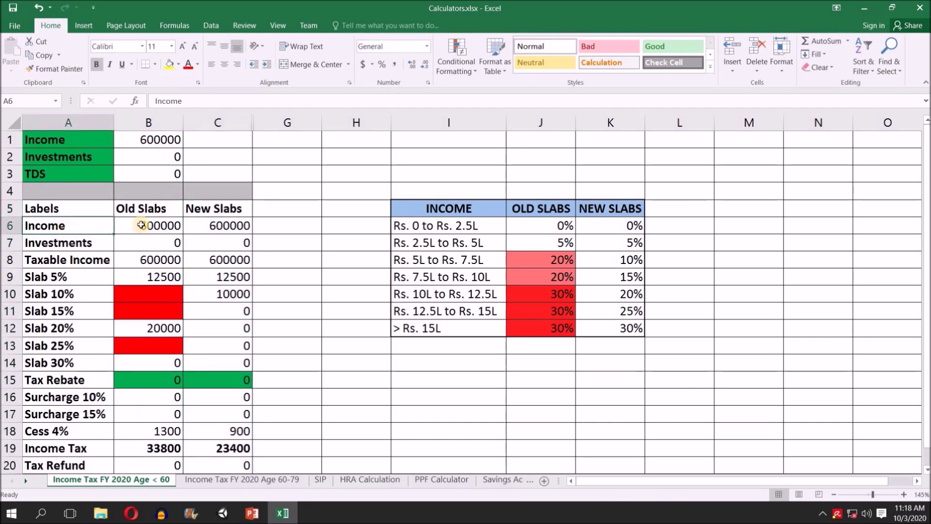
click(165, 226)
drag(148, 226, 216, 226)
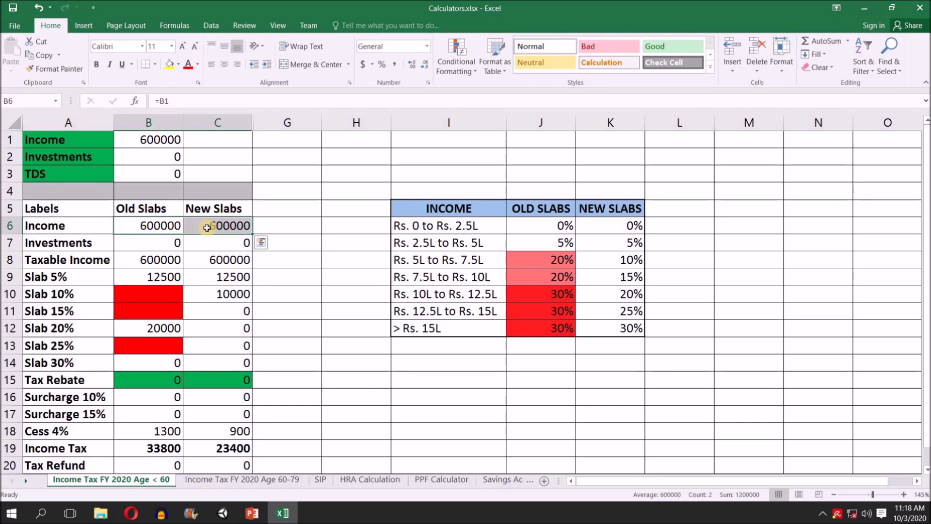
click(155, 244)
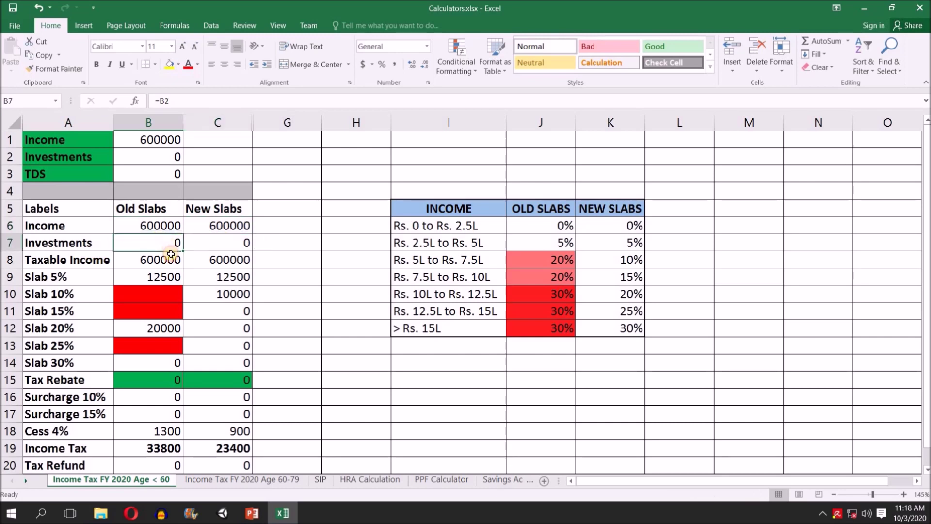
drag(155, 245, 224, 247)
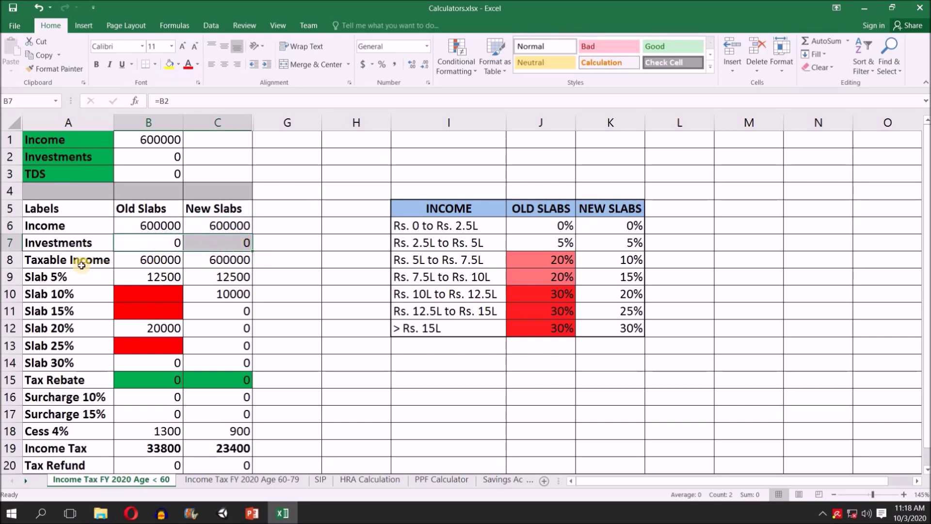
click(69, 225)
drag(158, 260, 227, 260)
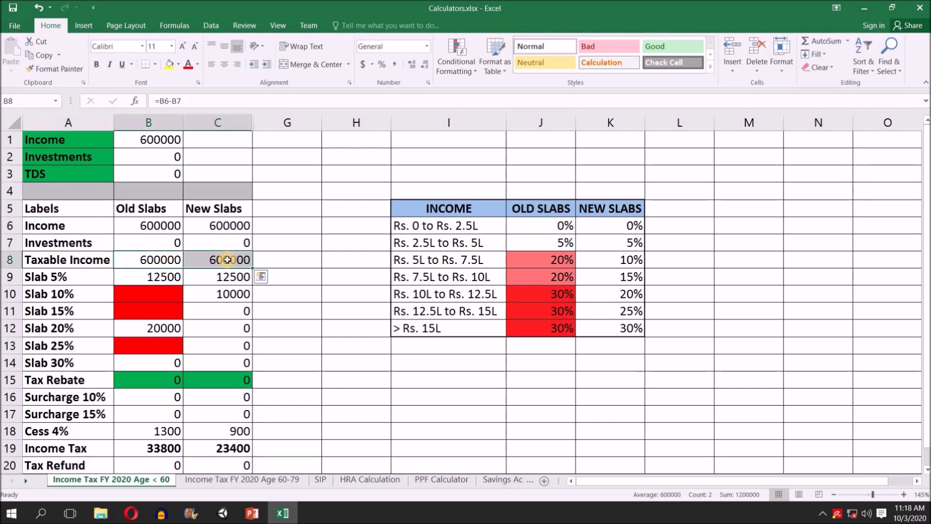
Step: Compare the Slab 5% amounts under both regimes with the Rs. 2.5L to Rs. 5L rates in the slab table
click(65, 278)
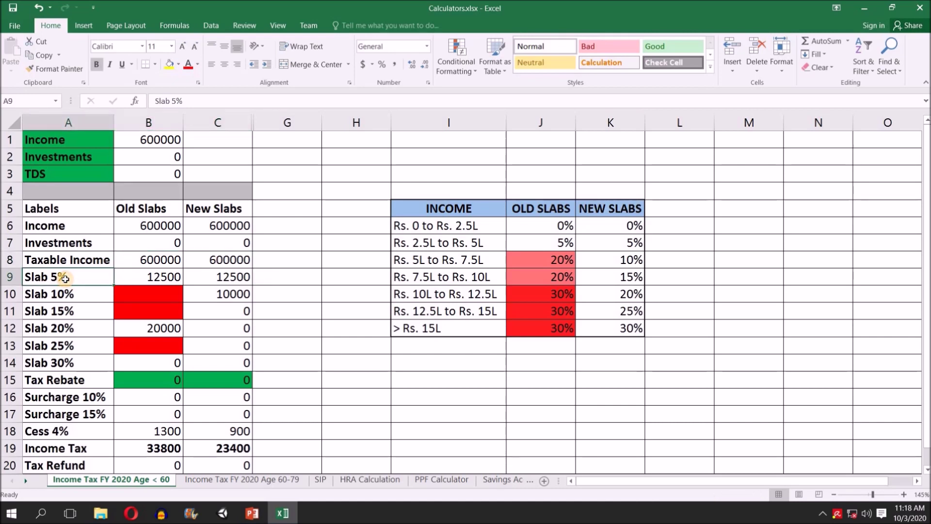
click(549, 244)
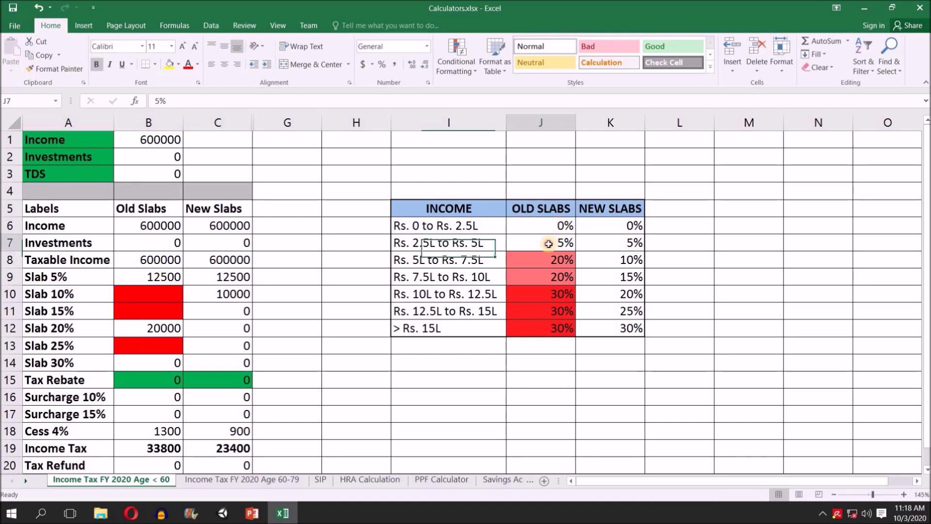
drag(558, 245, 606, 244)
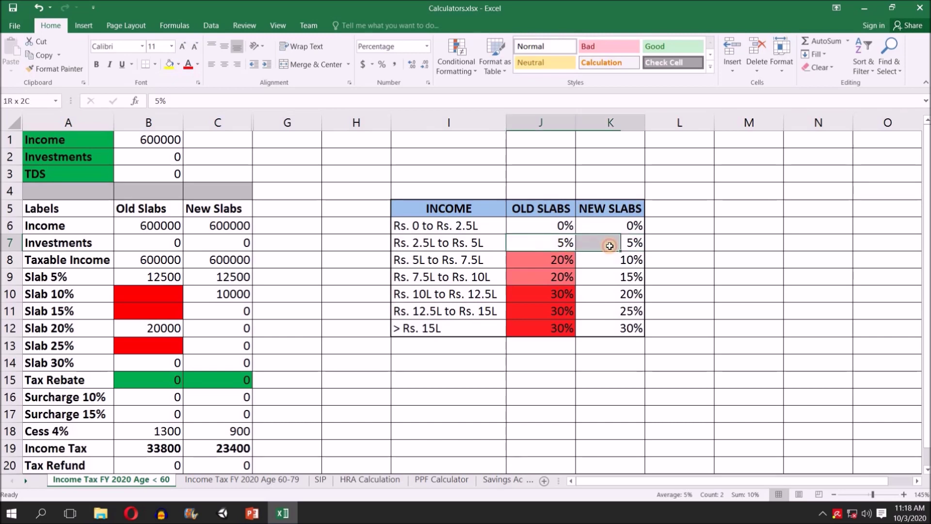
click(156, 279)
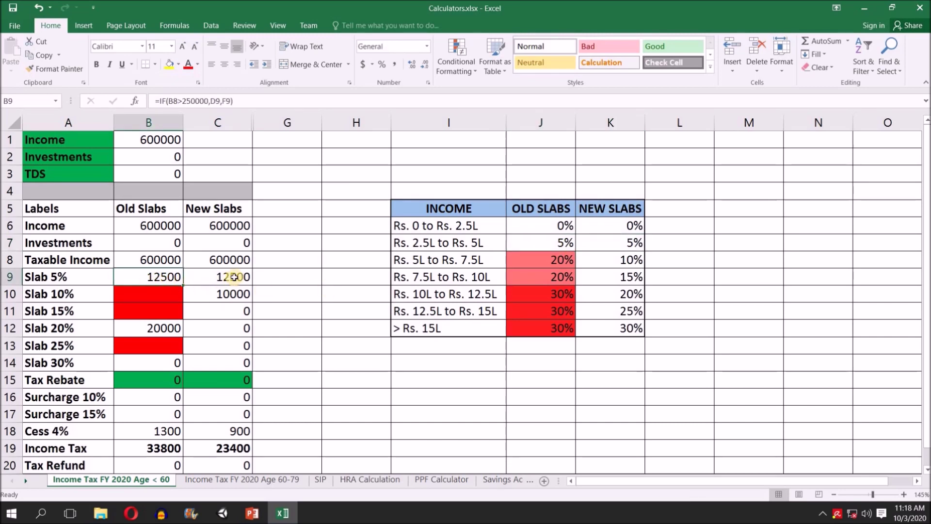
click(240, 277)
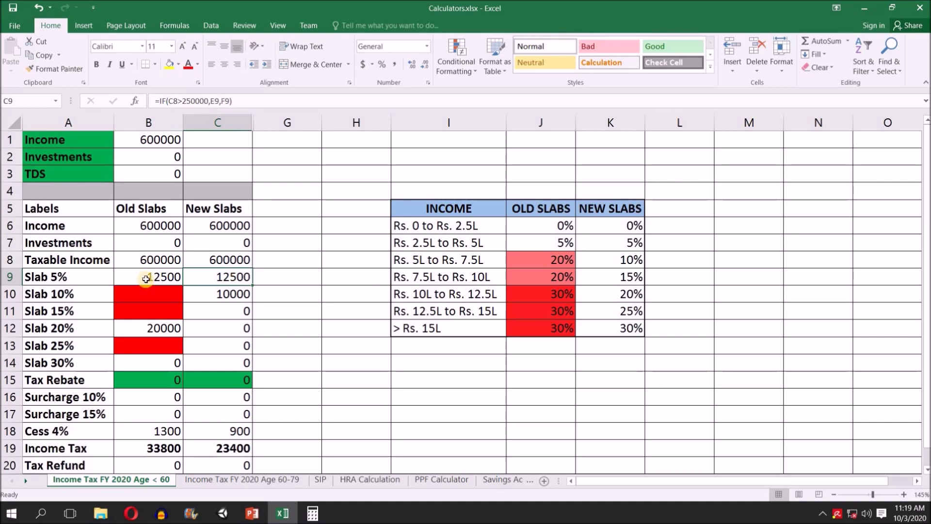
click(144, 275)
click(220, 278)
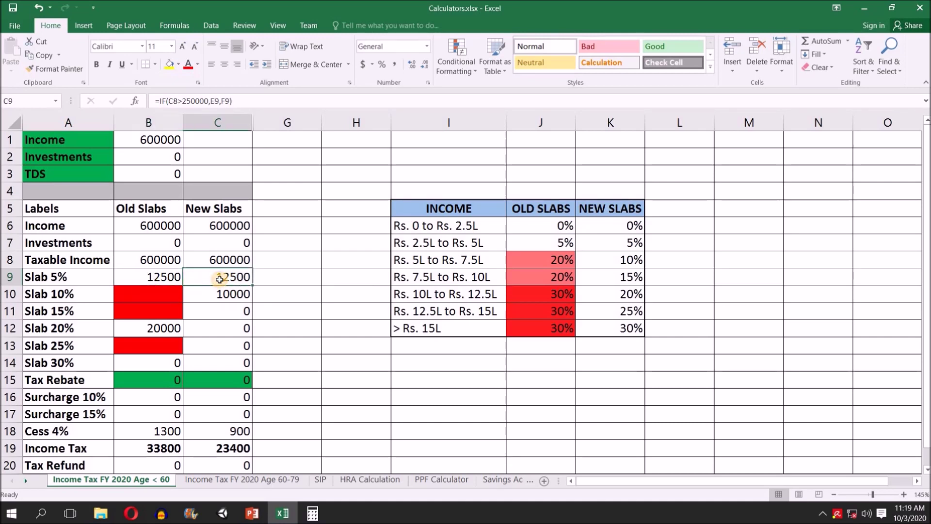
Step: Switch to Calculator and enter 250000 as the income portion taxed in the 5% slab
click(312, 513)
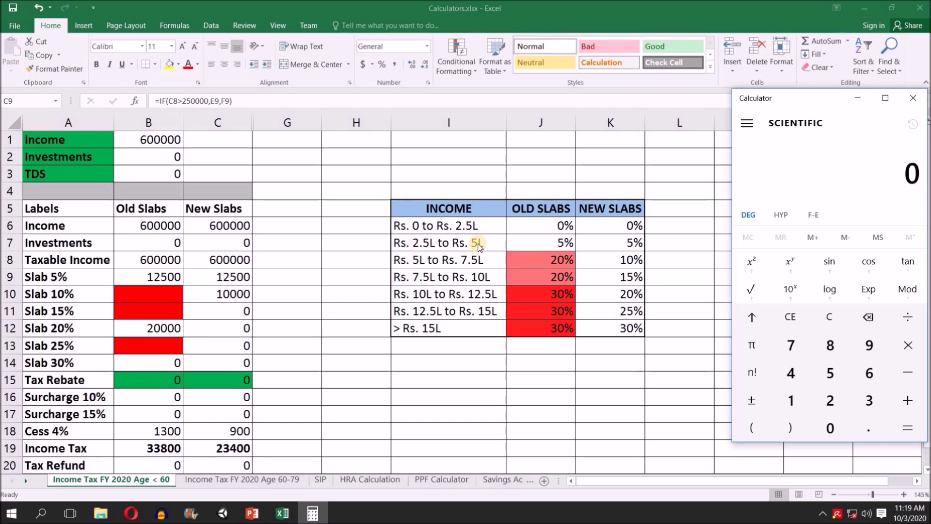
click(830, 400)
click(830, 373)
click(830, 428)
click(830, 428)
click(830, 427)
click(830, 428)
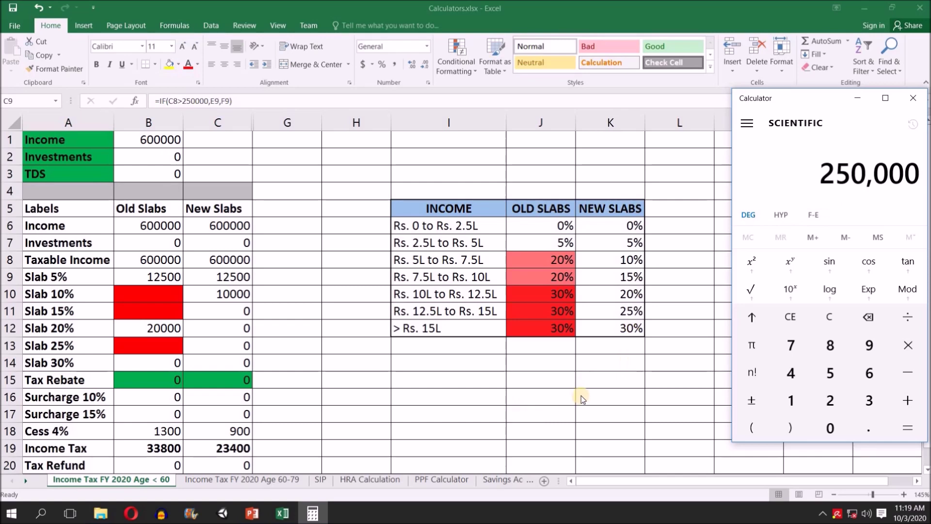
Step: Switch to Notepad, complete the line as "income tax = income * slab rate / 100", and move the window clear of the calculator
click(344, 511)
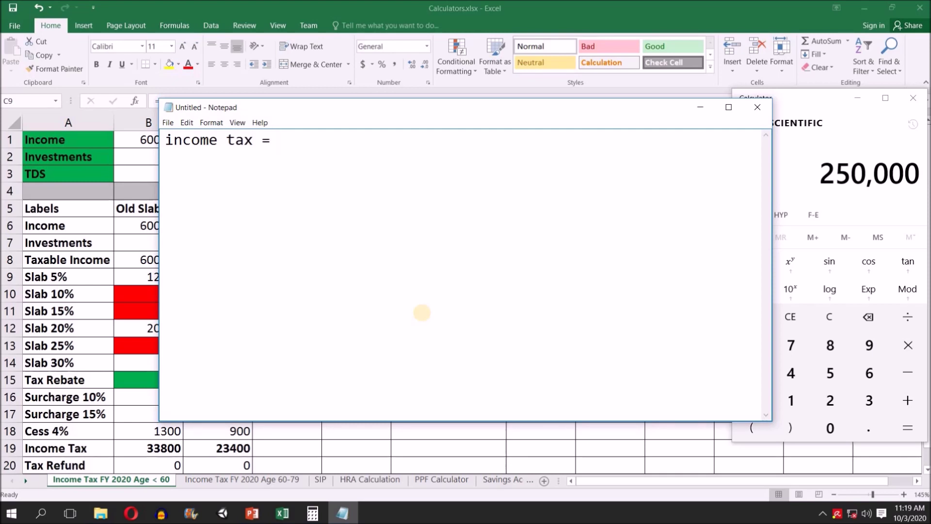
key(BackSpace)
text(income * slab rate / 100)
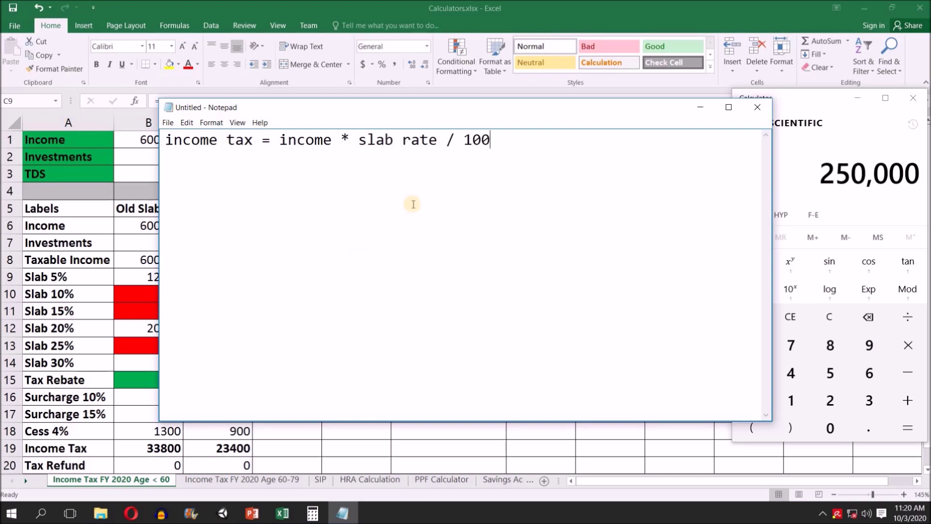
drag(529, 108, 490, 106)
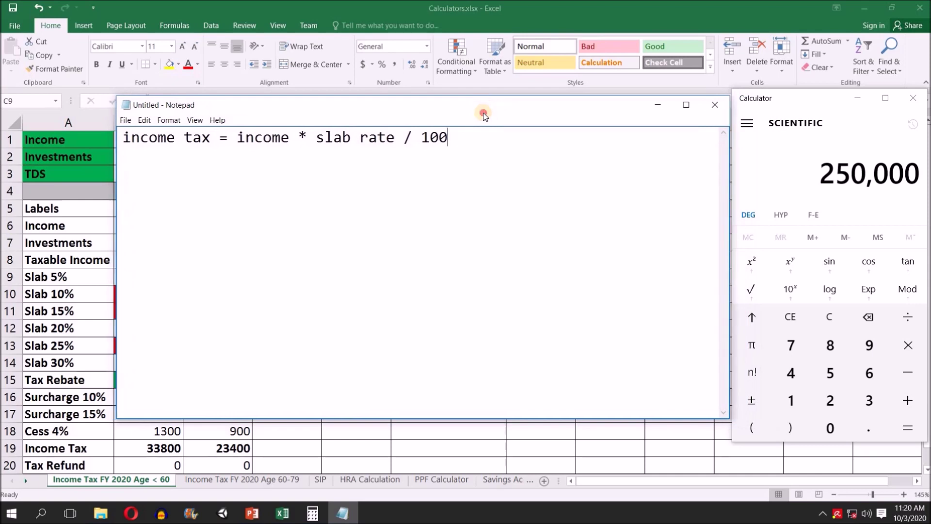
Step: Following the Notepad formula, multiply the 250,000 in Calculator by 5 and divide by 100
drag(287, 138, 246, 138)
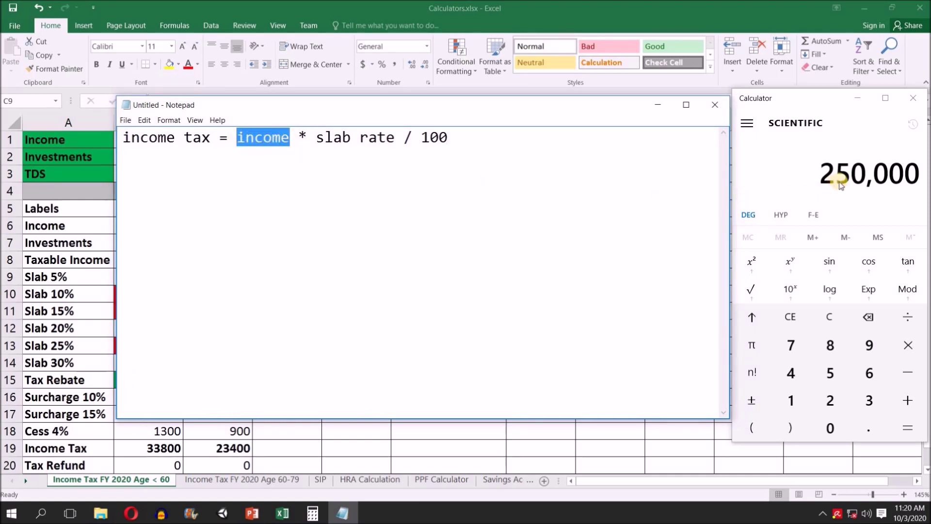
drag(316, 139, 394, 139)
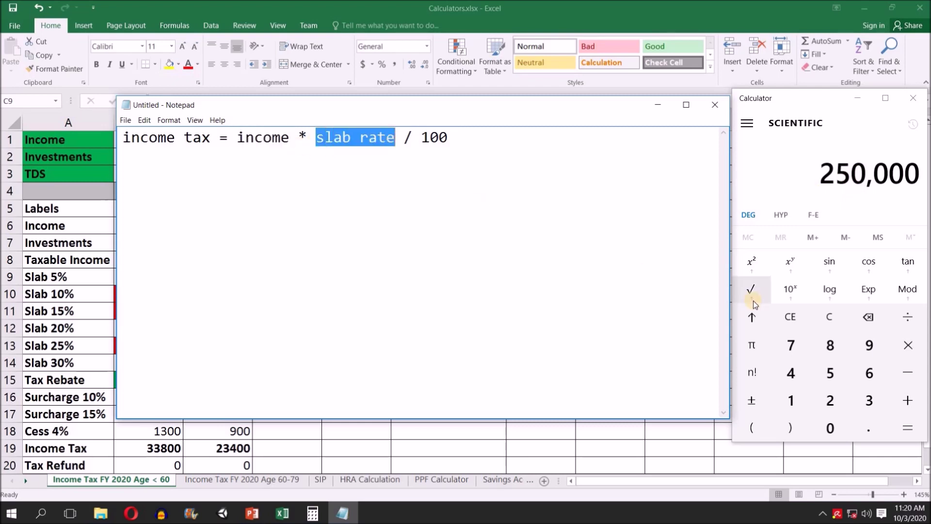
click(915, 346)
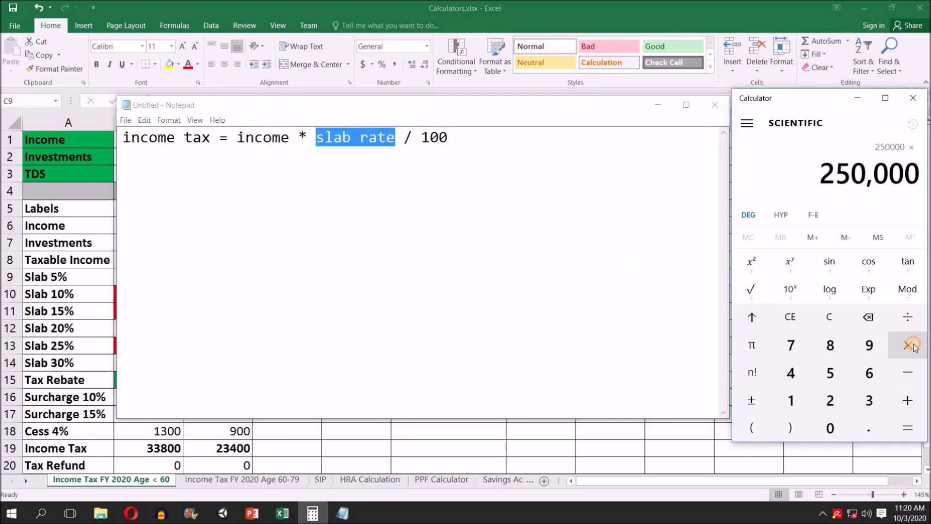
click(830, 372)
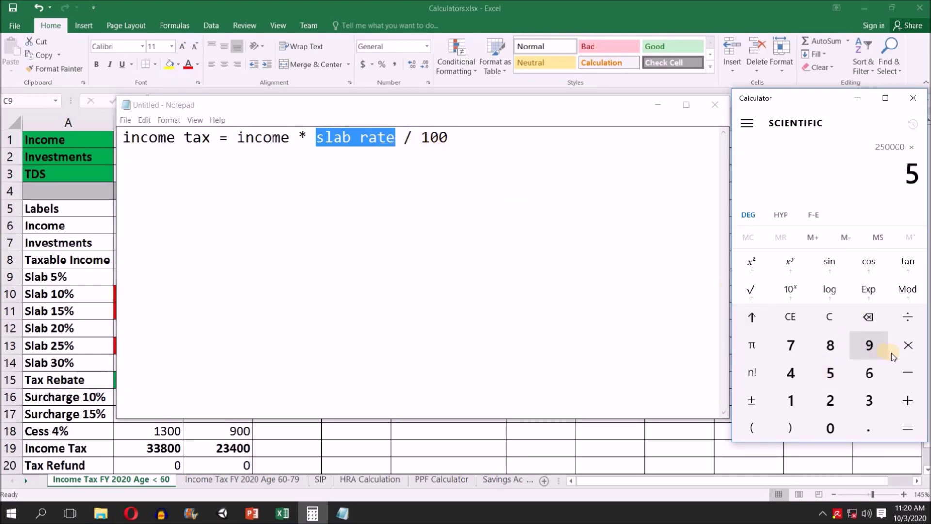
click(907, 316)
click(793, 410)
click(830, 428)
click(830, 428)
click(907, 428)
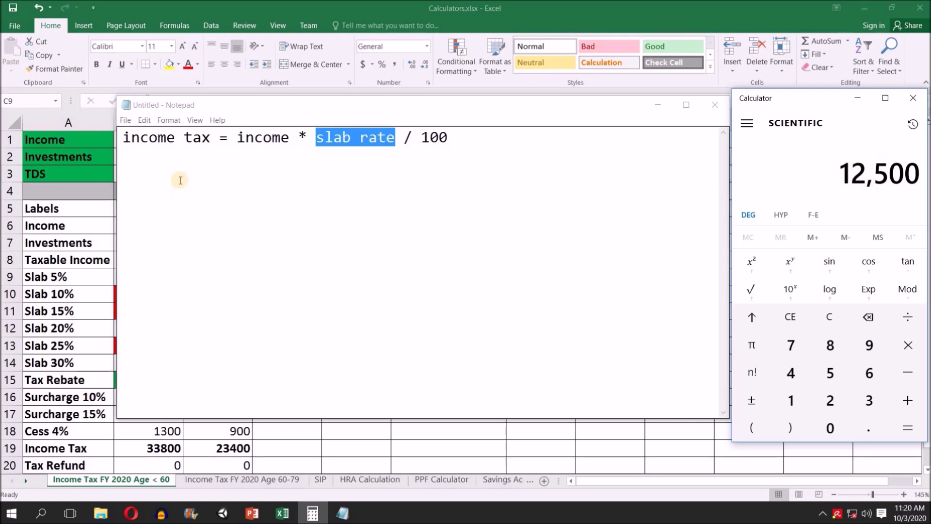
drag(292, 135, 240, 138)
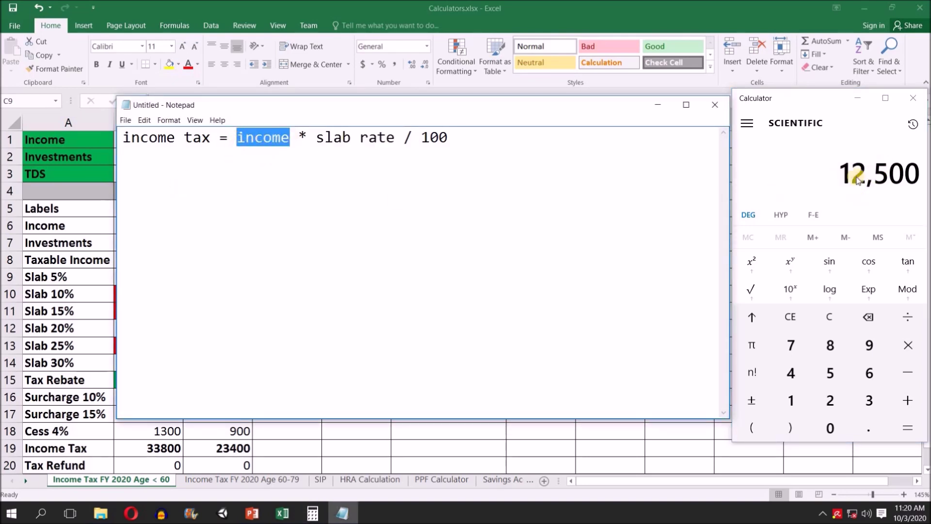
Step: Return to the Excel workbook and check the Slab 5% amounts in both columns and the New Slabs amount for Slab 10%
click(544, 21)
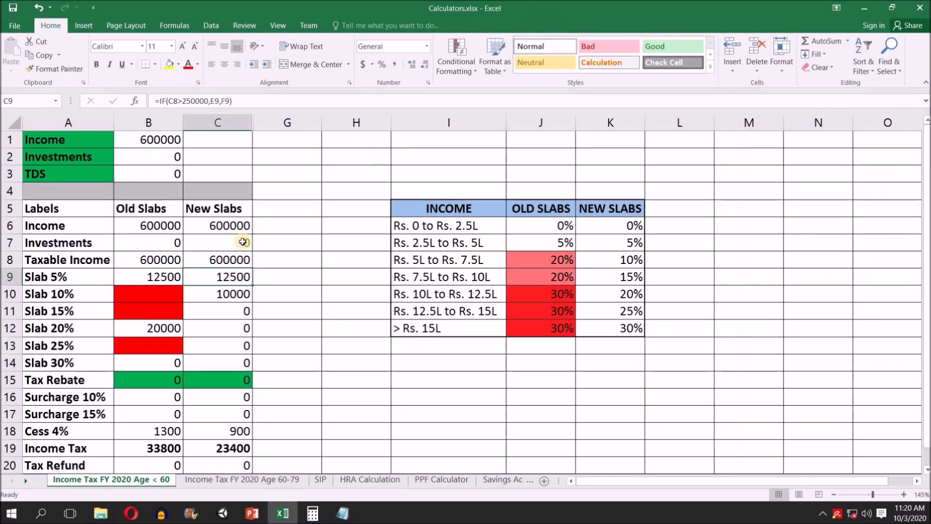
click(169, 278)
drag(169, 278, 199, 276)
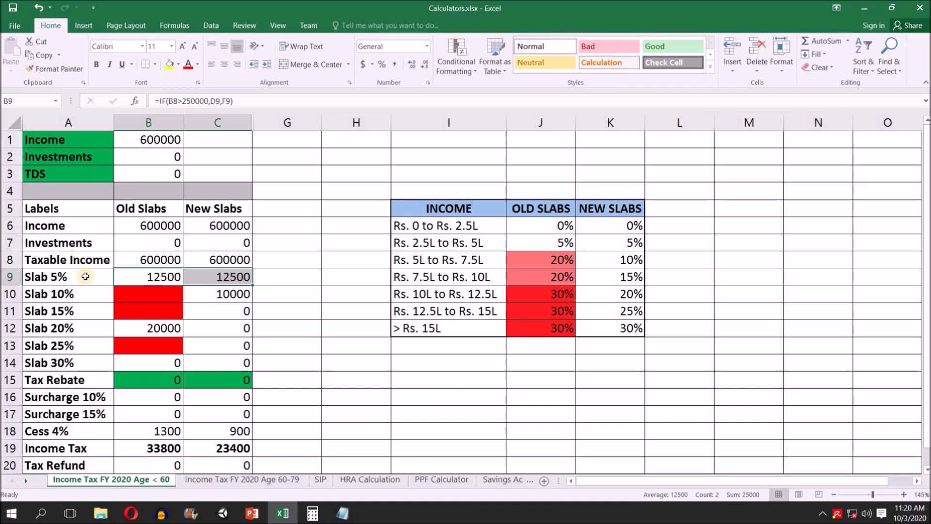
click(75, 297)
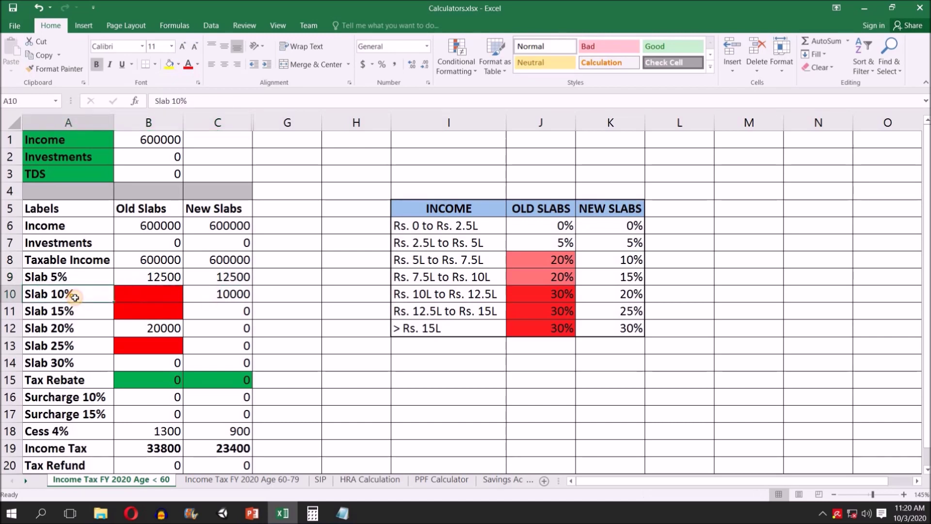
click(233, 299)
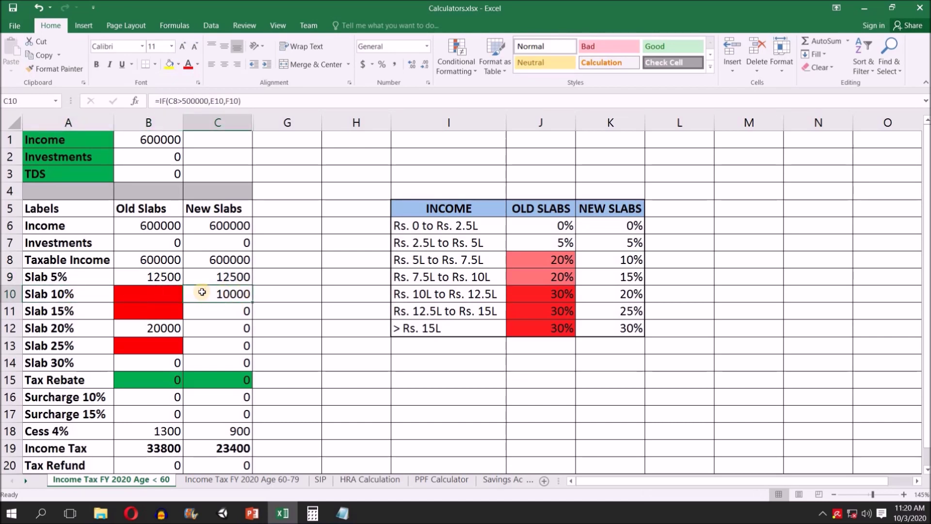
Step: Compare the Slab 10% cells under Old Slabs and New Slabs, then review the income tax formula in Notepad and return to the workbook
click(144, 297)
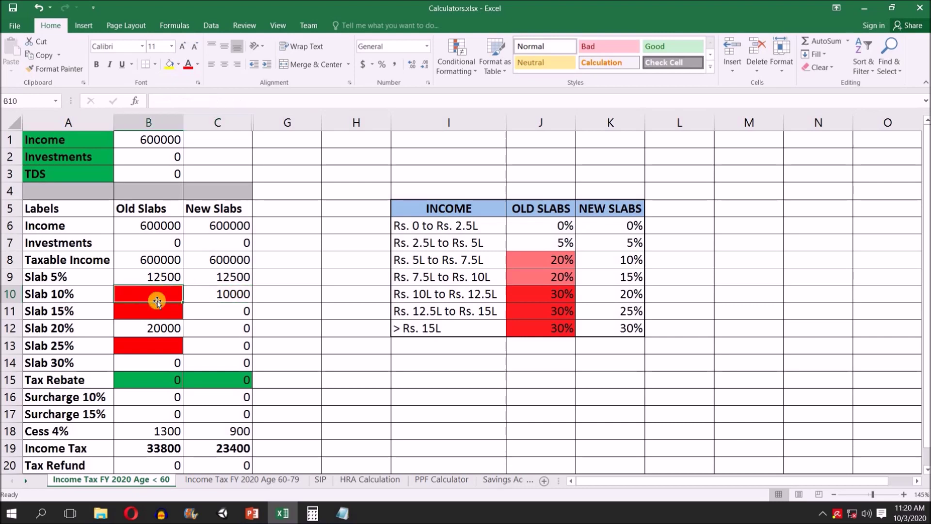
click(216, 298)
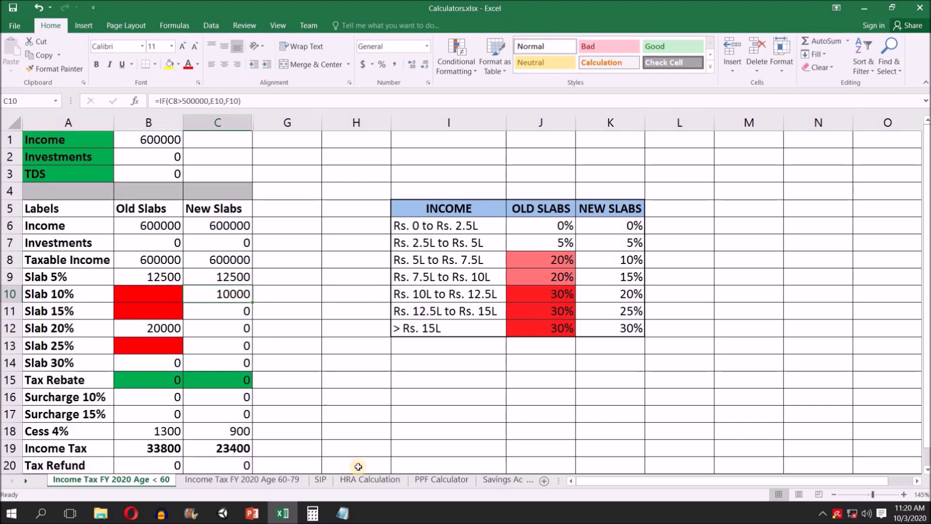
click(342, 514)
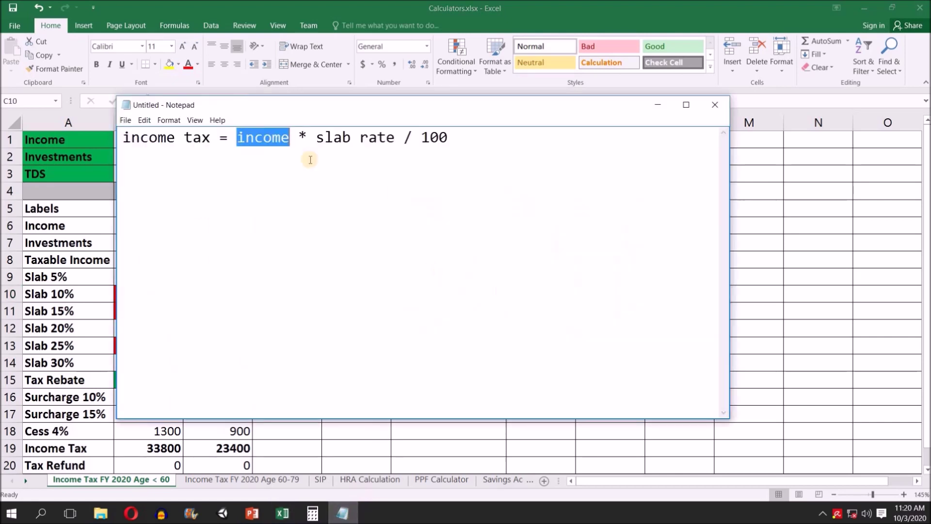
click(293, 138)
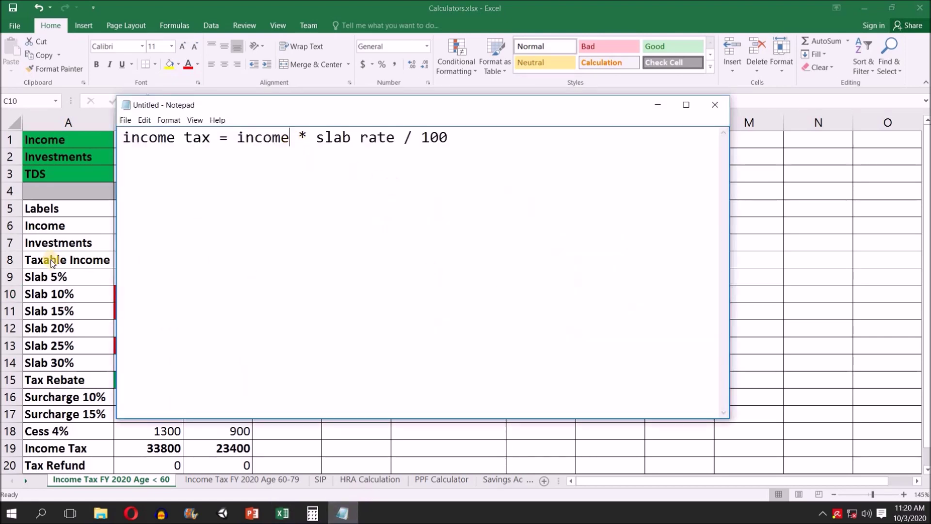
key(alt+Tab)
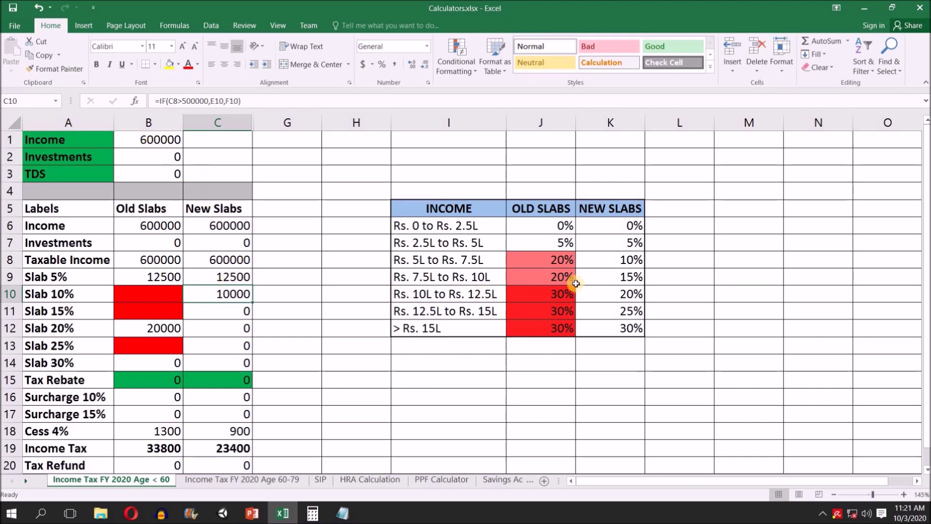
Step: Examine the Rs. 5L to Rs. 7.5L row of the slab table and its New Slabs rate
click(627, 265)
drag(427, 264, 614, 265)
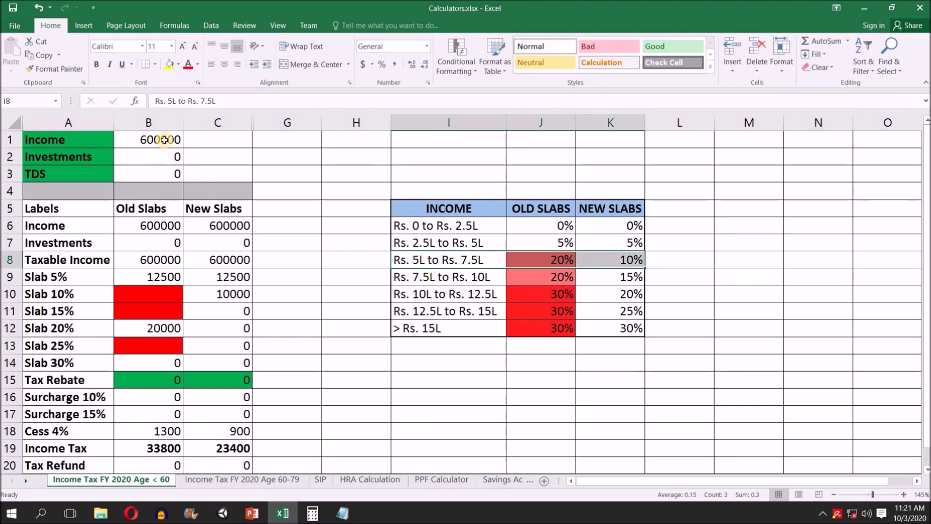
click(624, 264)
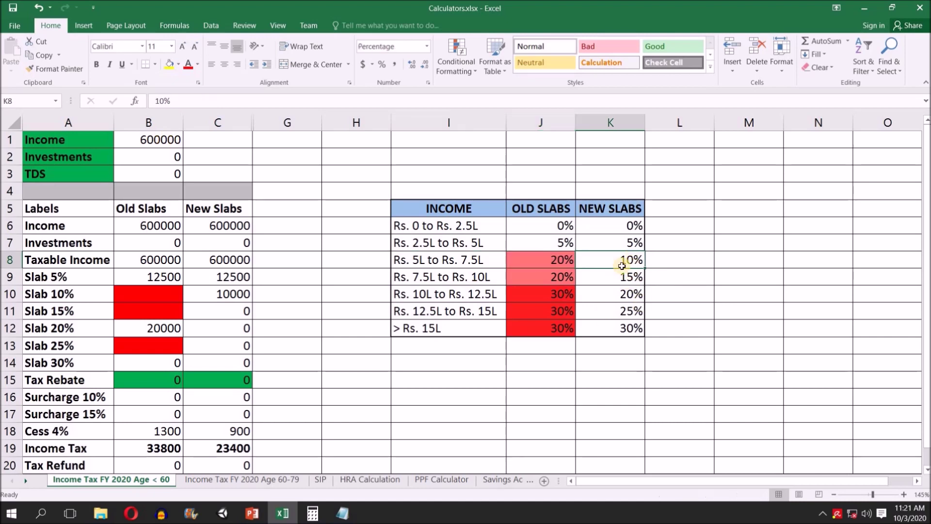
Step: Highlight "income" in the Notepad formula, then switch to Calculator, clear it and enter 100000 as the income portion
click(342, 513)
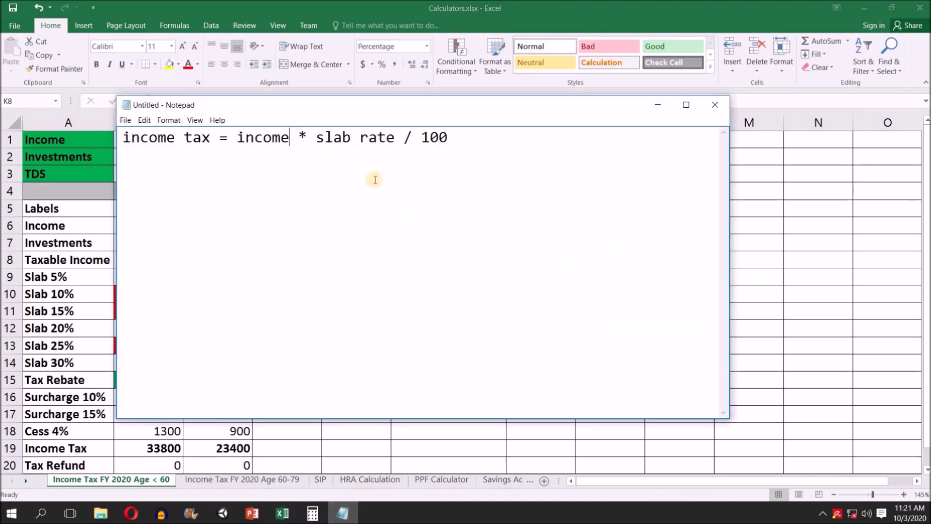
drag(288, 138, 237, 138)
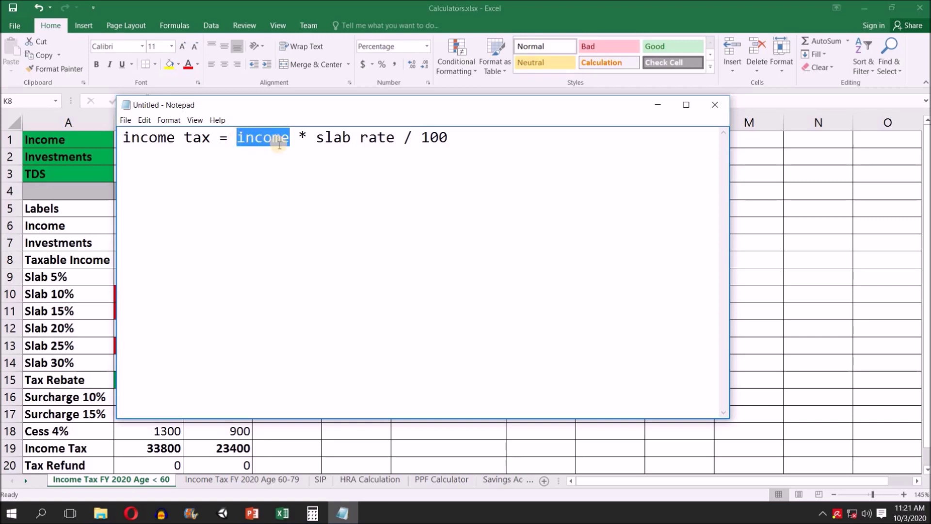
click(312, 513)
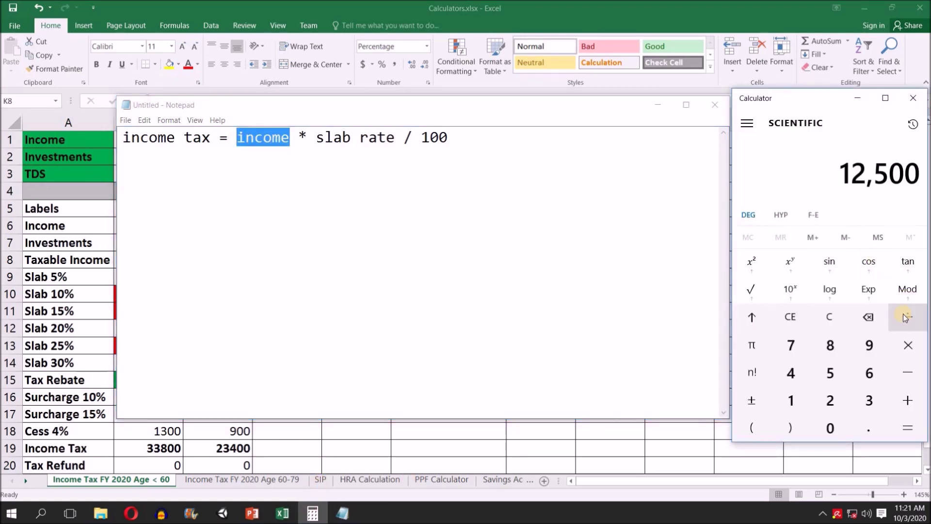
click(841, 317)
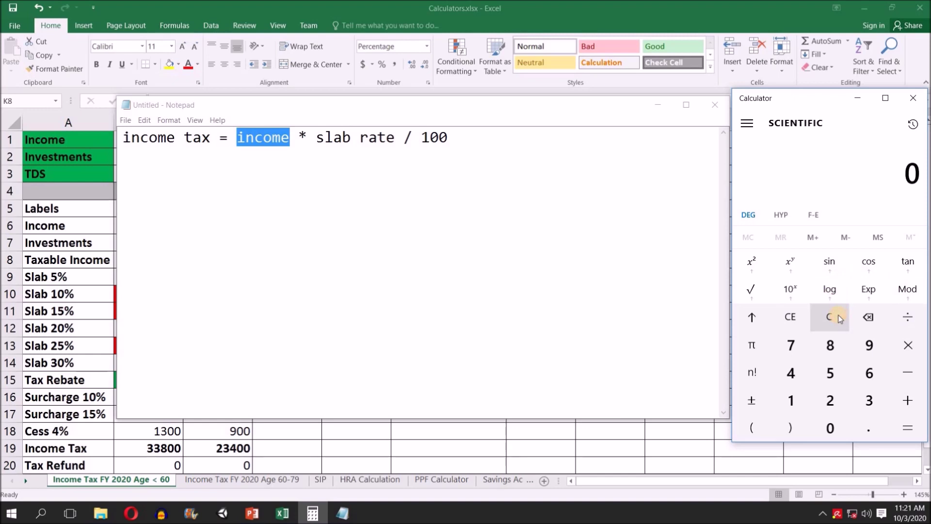
click(791, 400)
click(832, 429)
click(833, 429)
click(834, 430)
click(833, 429)
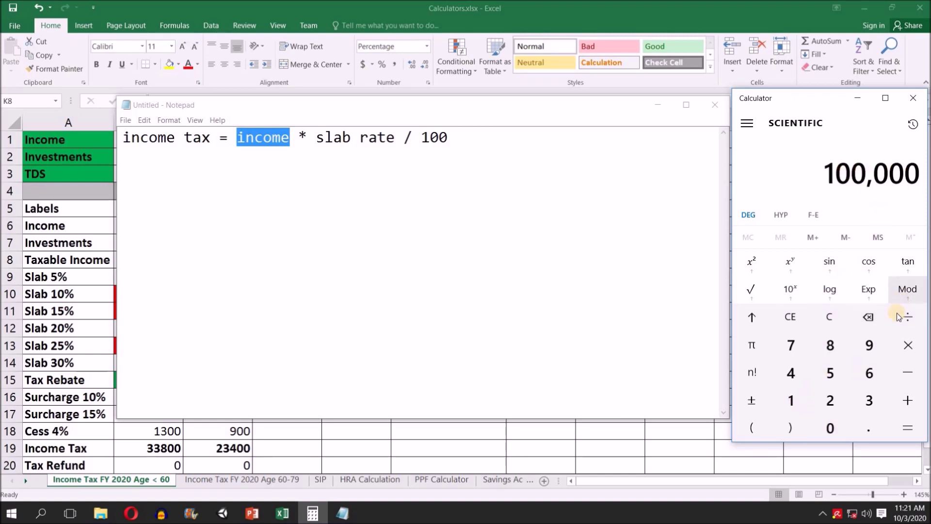
Step: Following the slab rate part of the Notepad formula, multiply the 100,000 in Calculator by 10 and divide by 100
click(905, 345)
double_click(324, 137)
drag(372, 137, 395, 137)
click(791, 400)
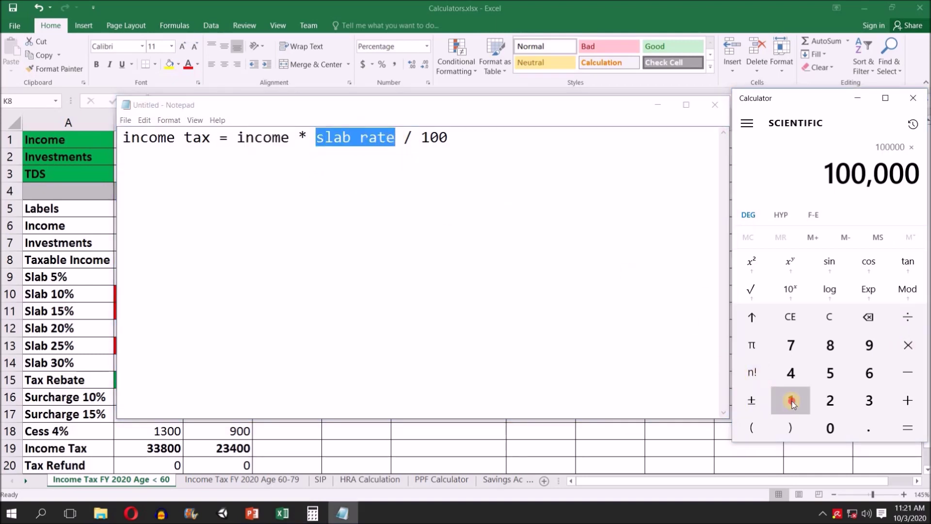
click(830, 428)
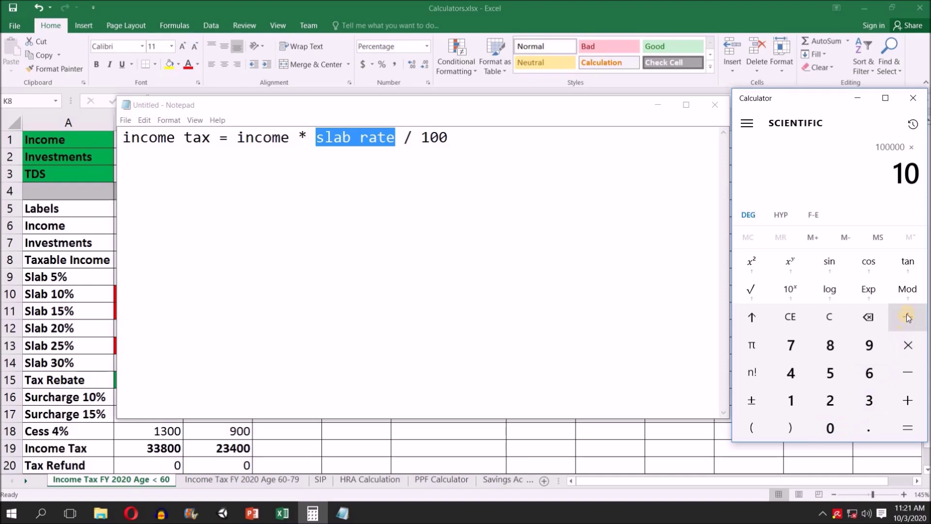
click(907, 316)
click(791, 400)
click(830, 428)
click(829, 427)
click(907, 427)
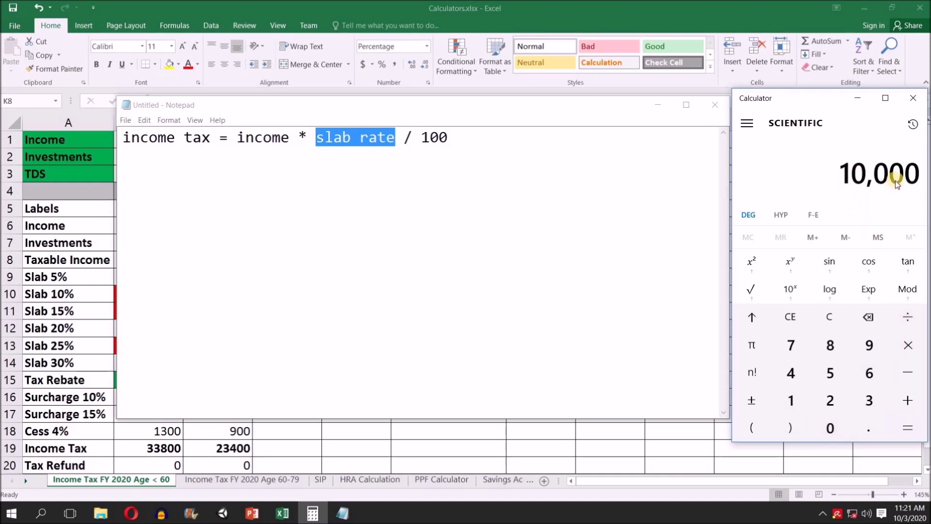
Step: Return to the workbook and check the New Slabs Slab 10% amount, the Old Slabs Slab 20% amount and the matching income range
click(601, 13)
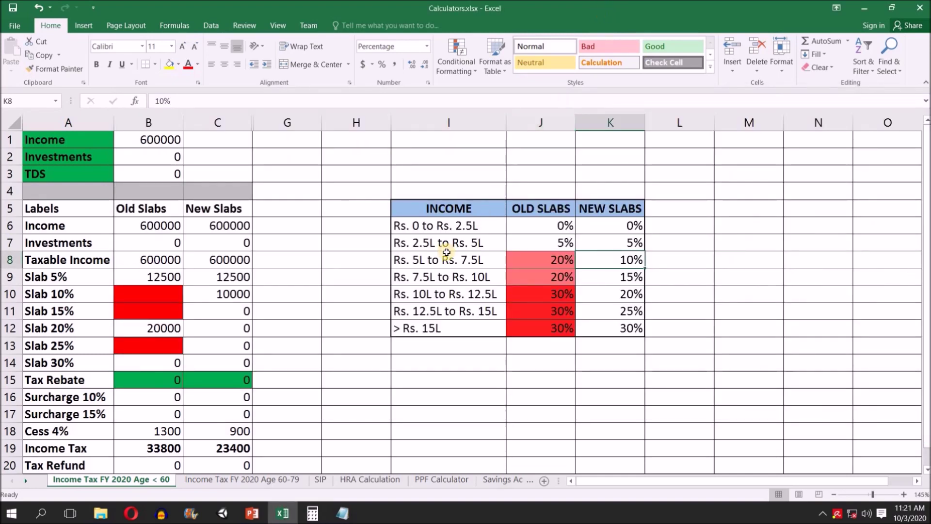
click(235, 300)
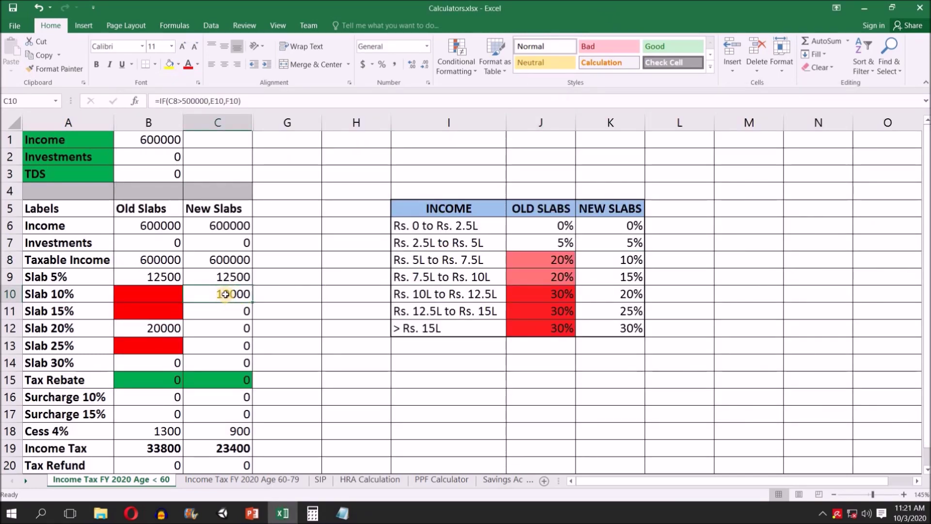
drag(155, 209, 143, 327)
click(143, 328)
click(58, 329)
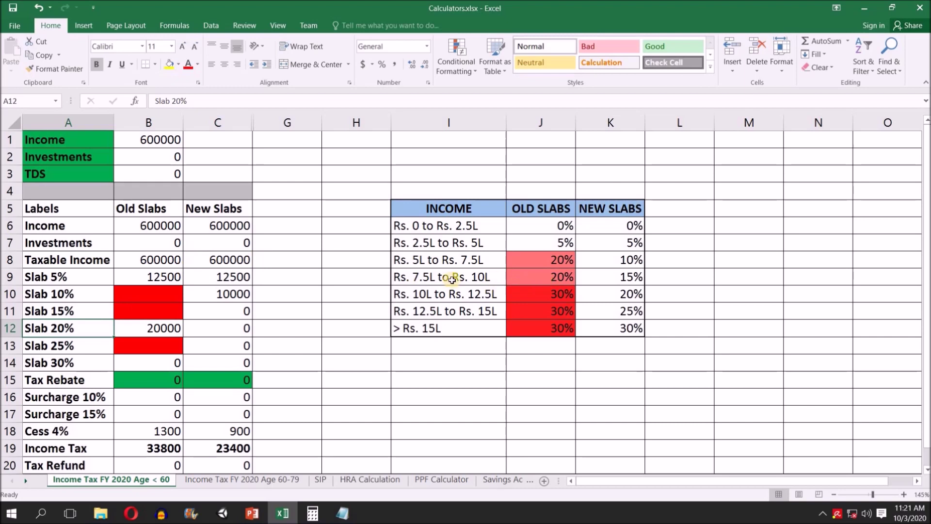
click(444, 261)
click(160, 139)
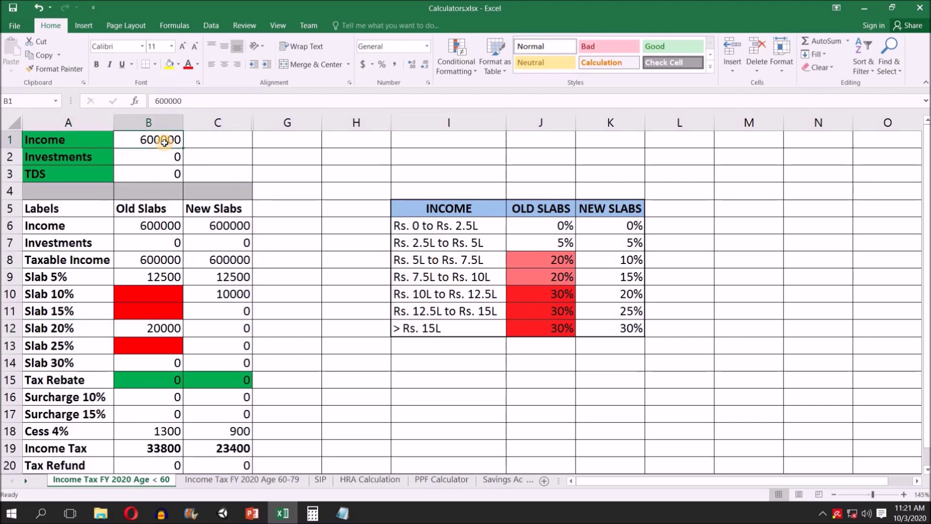
click(160, 329)
Step: Bring up the Notepad formula and Calculator, clear the previous result and enter 100000 as the income portion for Slab 20%
click(343, 513)
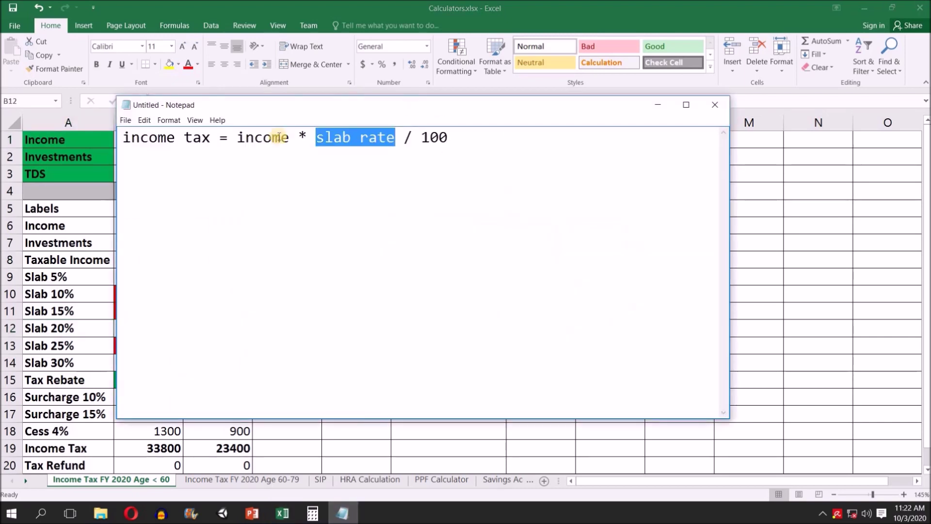
click(320, 508)
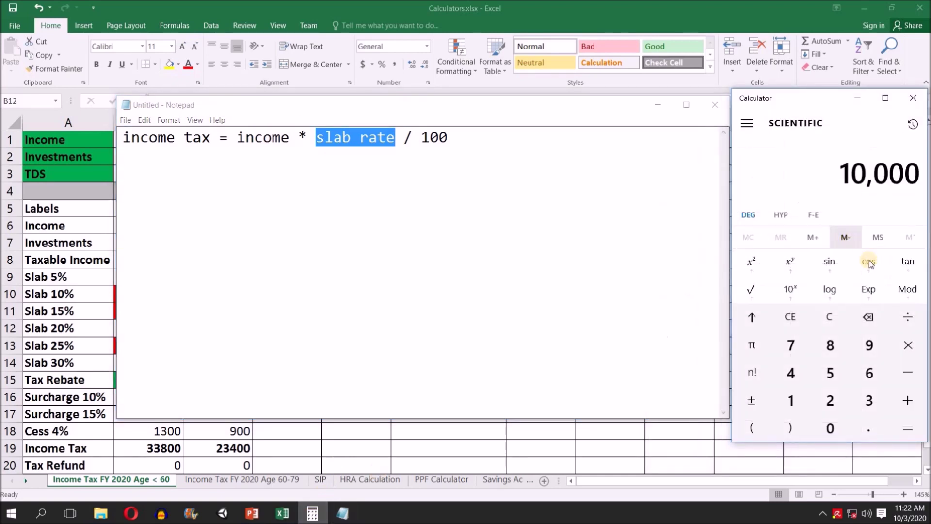
click(826, 316)
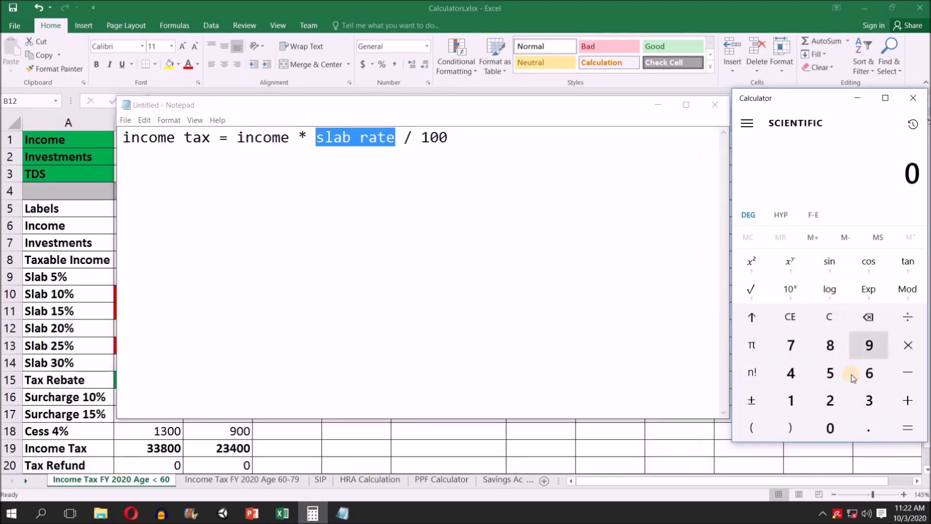
click(791, 401)
click(829, 427)
click(830, 427)
click(830, 427)
click(830, 426)
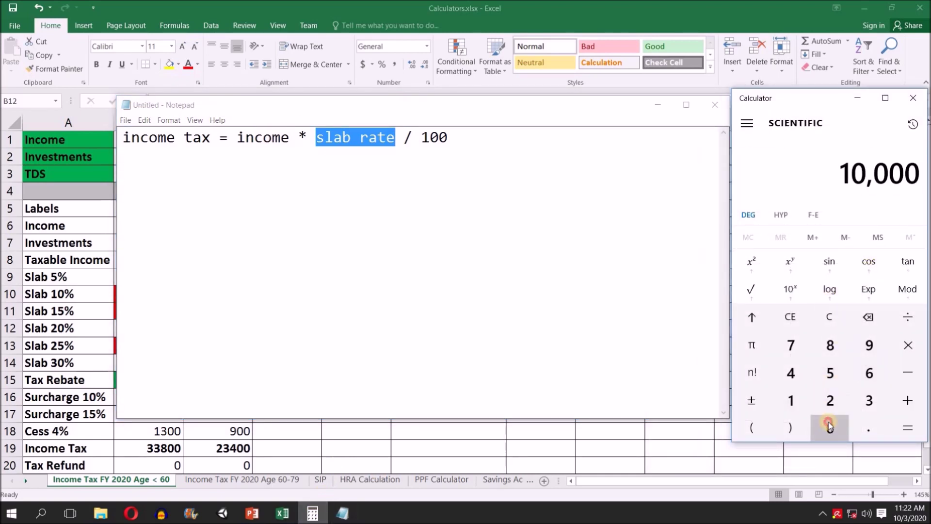
click(830, 427)
Step: Multiply the 100,000 in Calculator by the 20 slab rate and divide by 100
click(898, 354)
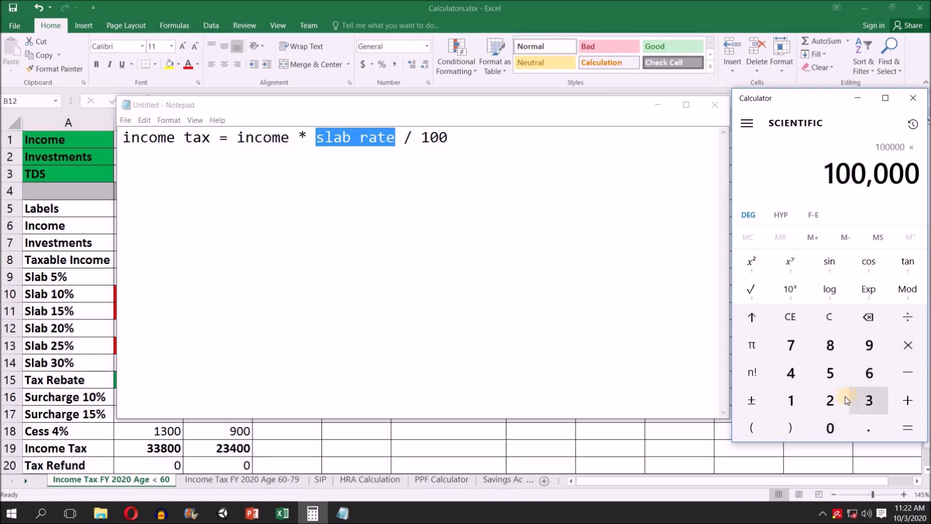
click(830, 401)
click(830, 426)
click(897, 317)
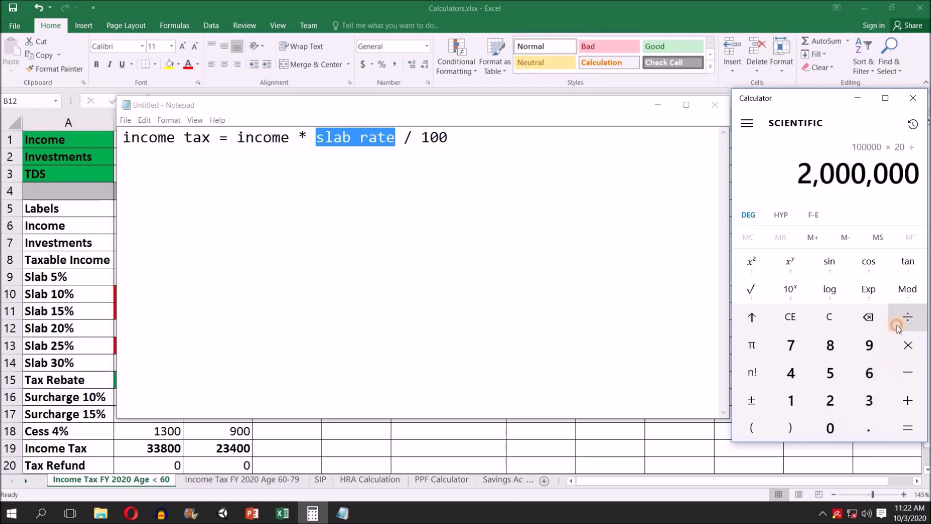
click(791, 400)
click(830, 427)
click(830, 427)
click(897, 430)
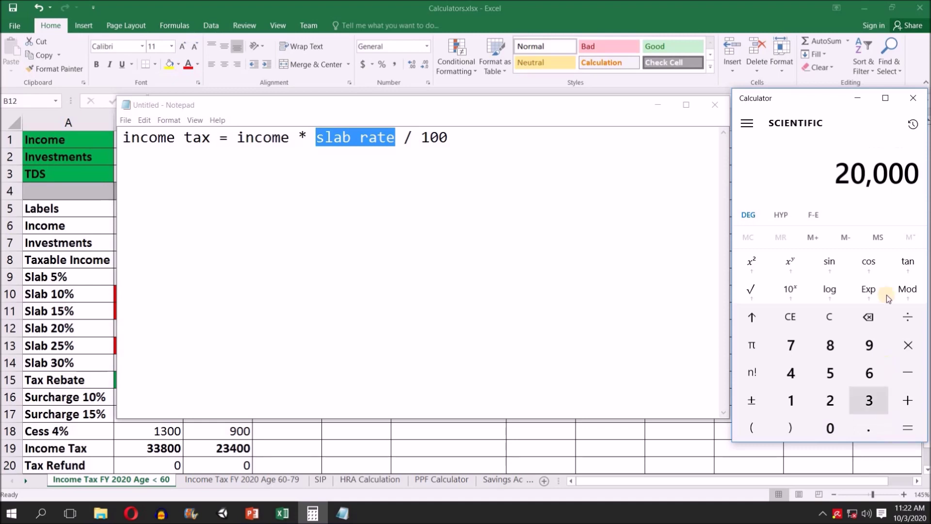
Step: Return to the workbook and compare the New Slabs amounts down to Slab 10% with the Old Slabs Slab 20% amount
click(501, 8)
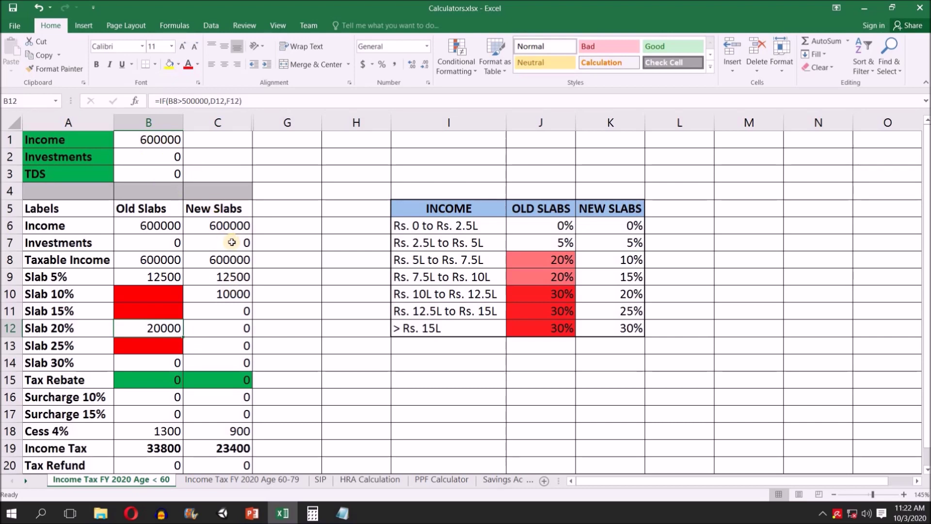
drag(227, 208, 236, 293)
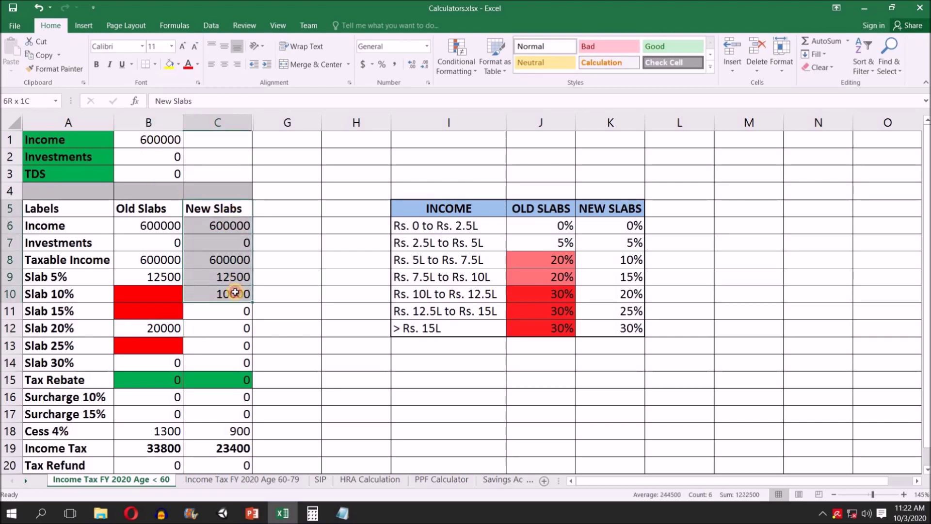
click(75, 296)
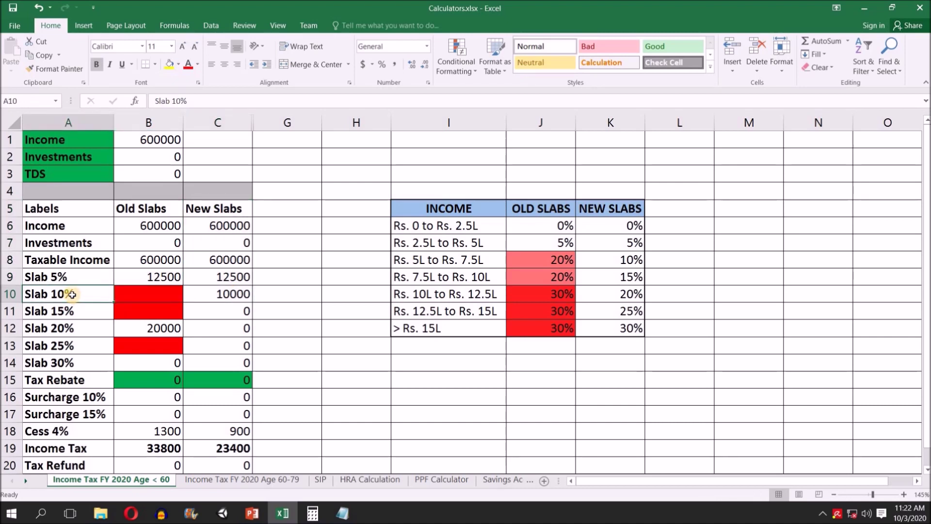
click(144, 330)
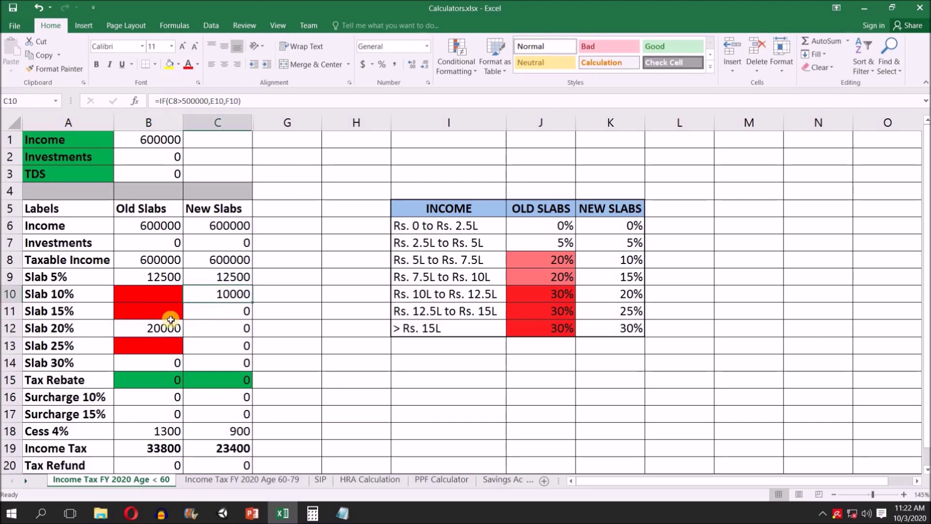
Step: Review the Old Slabs column from its header through Slab 30%, along with the Investments input and the Taxable Income cell
click(145, 212)
drag(146, 221, 153, 360)
click(161, 230)
drag(148, 208, 162, 368)
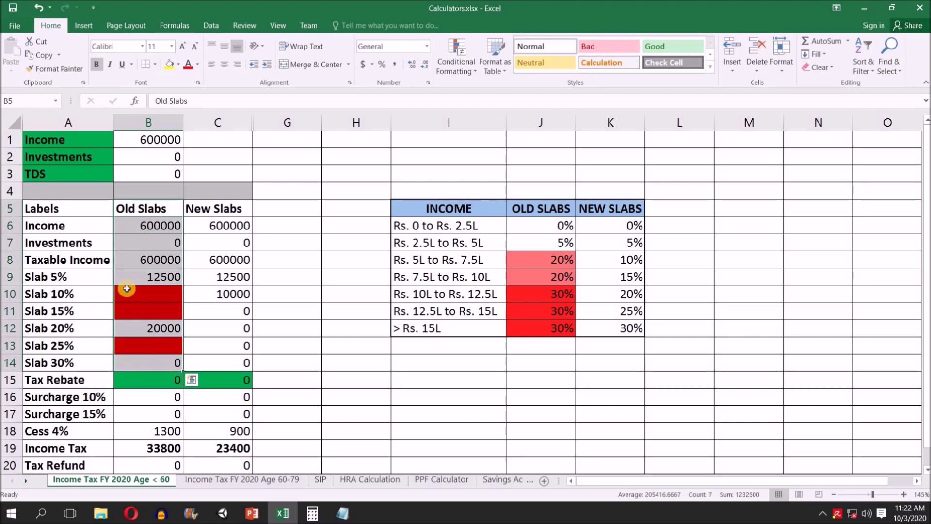
click(156, 158)
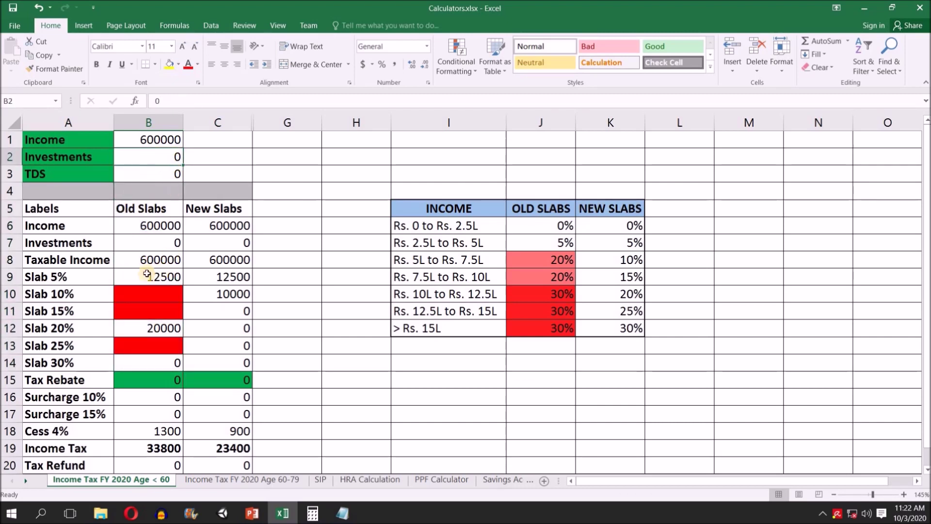
click(141, 257)
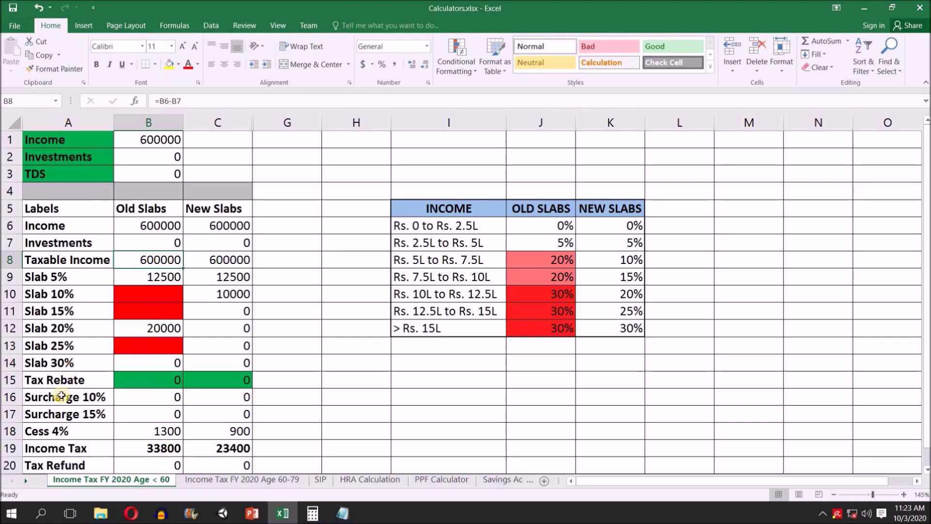
Step: Review the Cess 4% row against the Old Slabs amounts for Slab 5% and Slab 20% it is based on
click(49, 432)
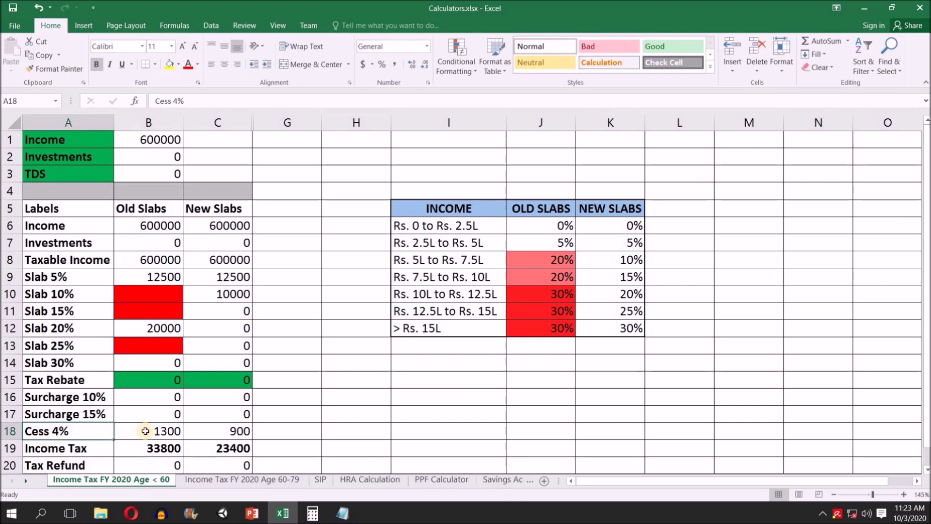
click(145, 431)
click(159, 277)
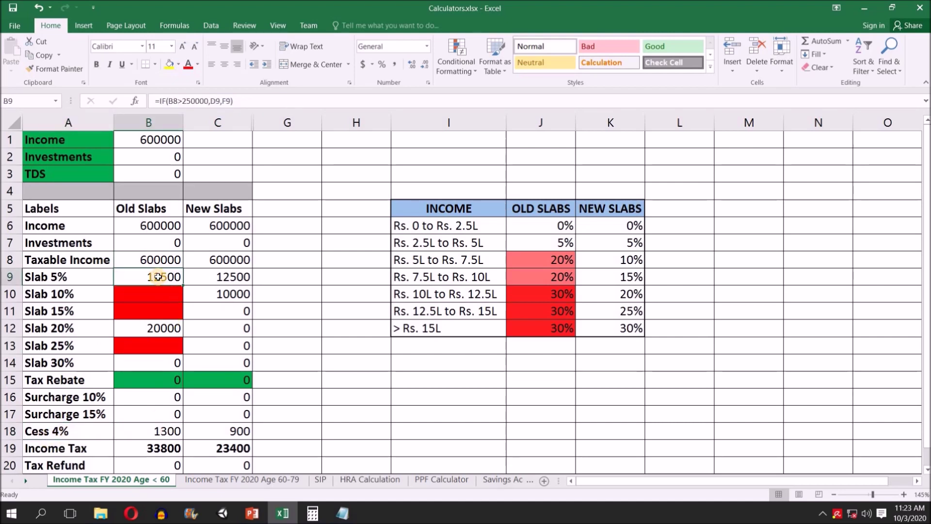
click(158, 327)
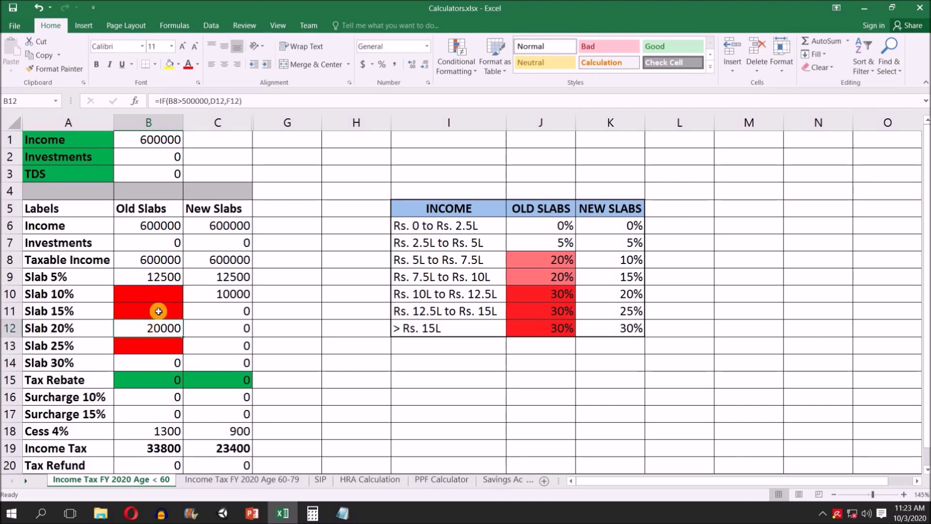
click(163, 277)
click(161, 329)
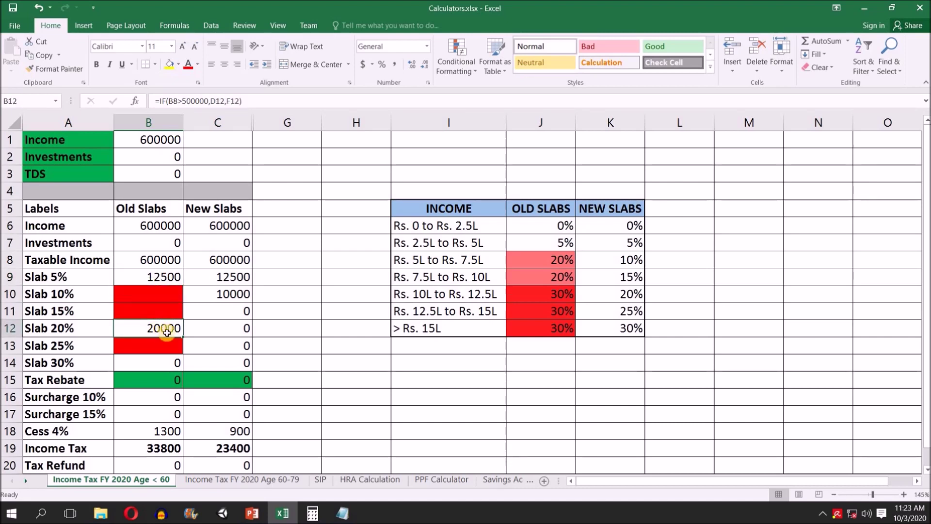
click(61, 435)
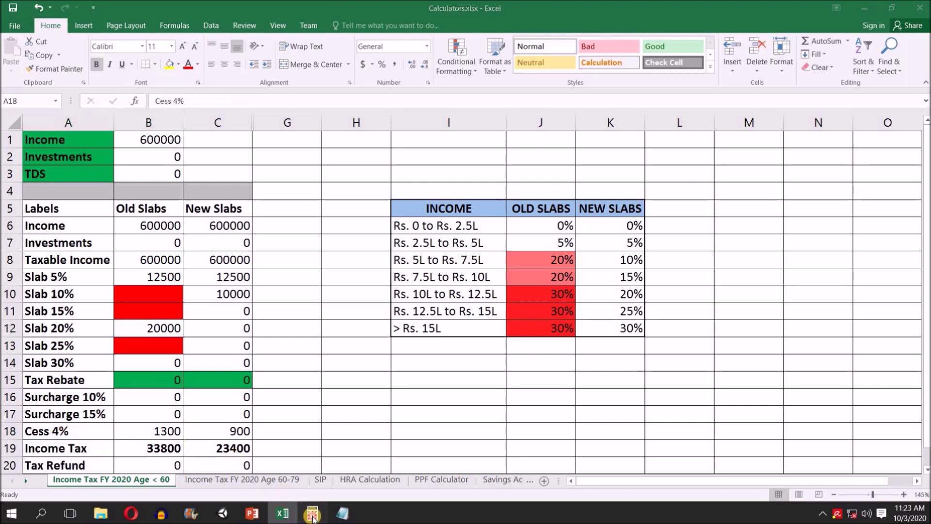
Step: Switch to Calculator, clear the previous result and enter the Old Slabs Slab 5% amount, 12500
click(313, 513)
click(830, 316)
click(792, 400)
click(828, 401)
click(835, 376)
click(830, 427)
click(830, 426)
click(830, 427)
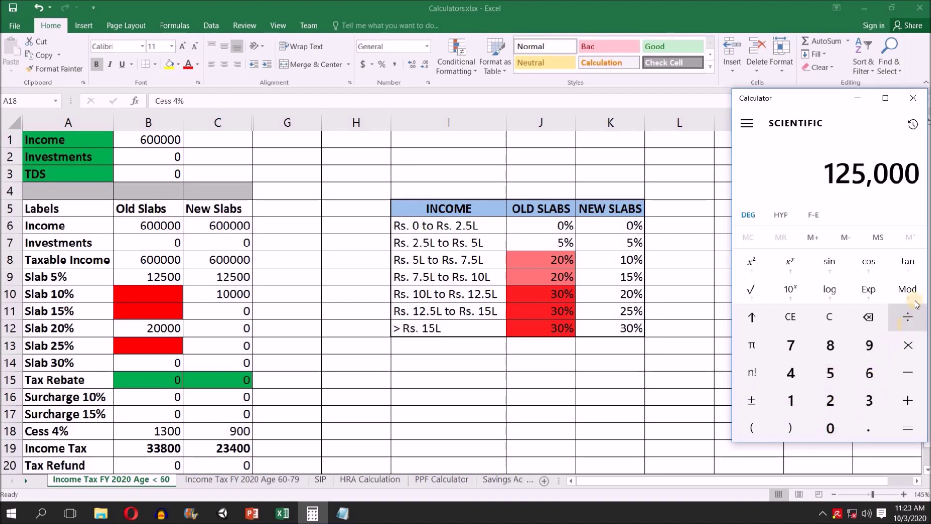
click(868, 317)
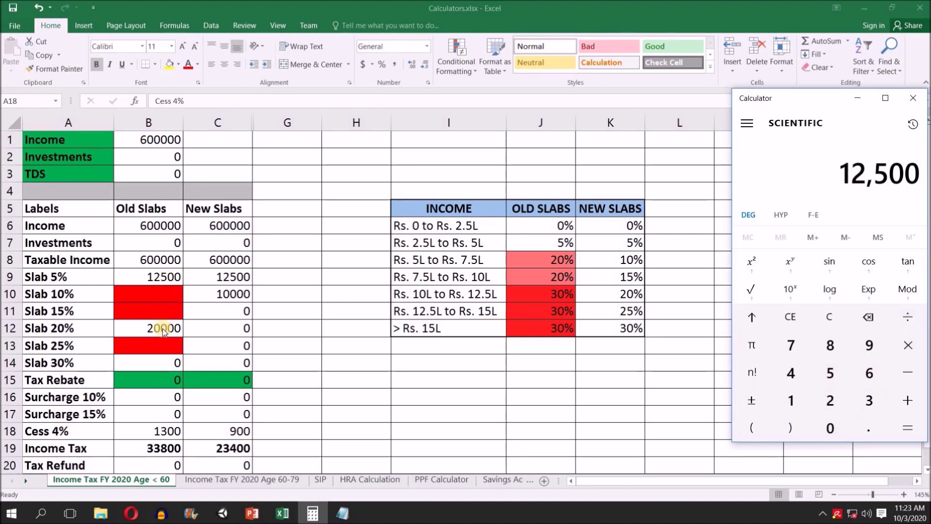
Step: Add the Old Slabs Slab 20% amount of 20000 to the 12500 and calculate the sum
click(908, 400)
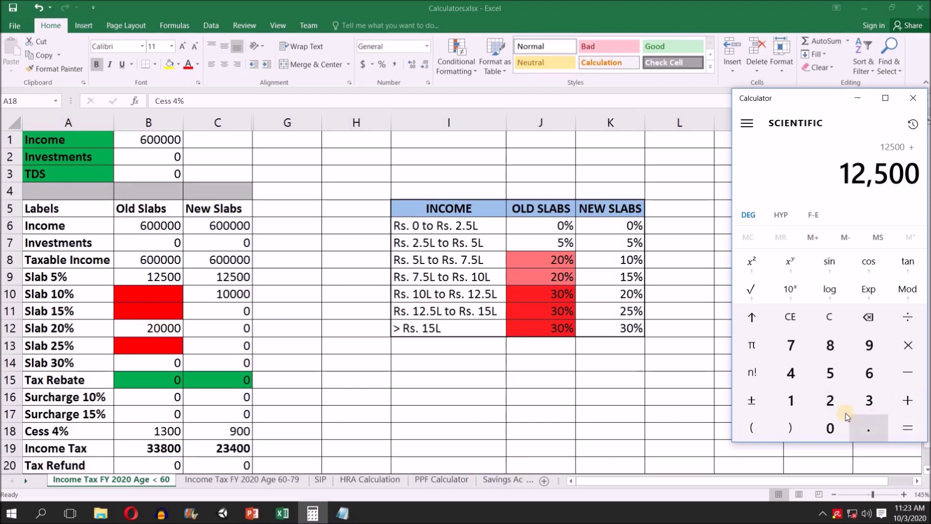
click(831, 401)
click(831, 427)
click(830, 428)
click(830, 428)
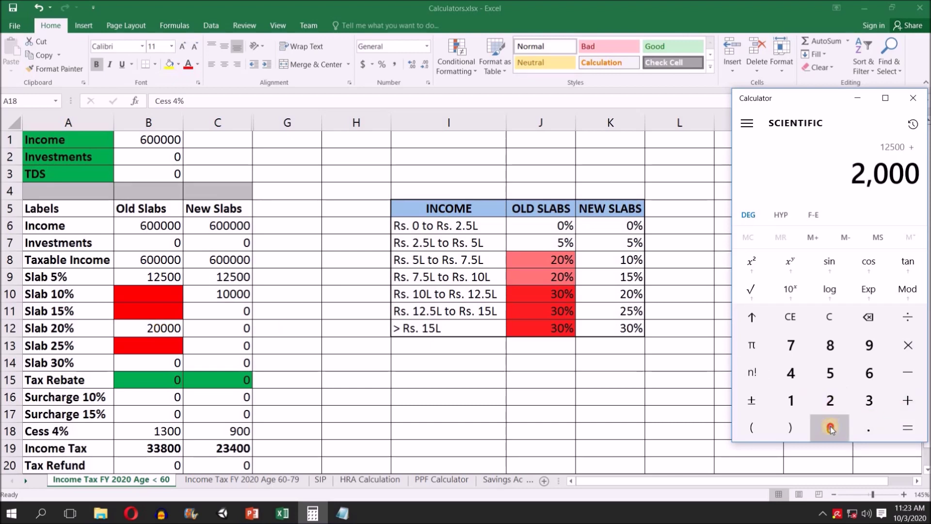
click(830, 428)
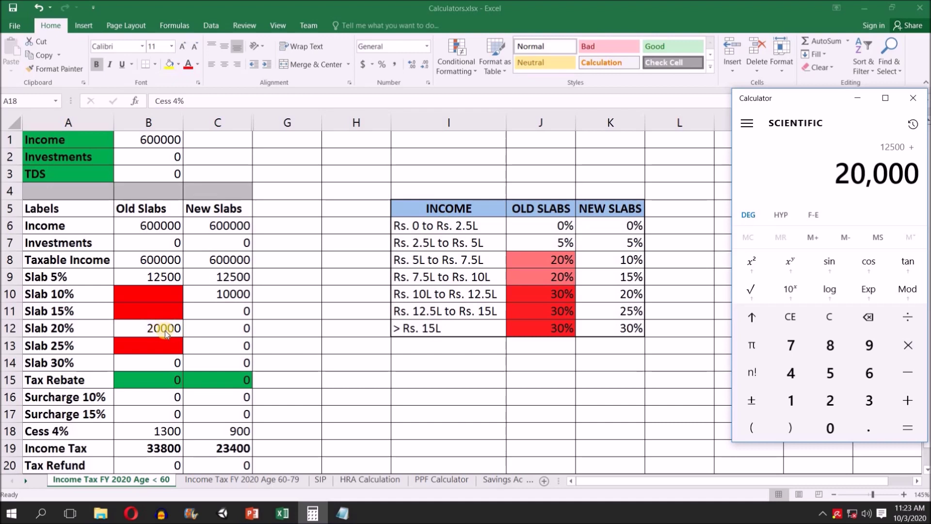
click(907, 428)
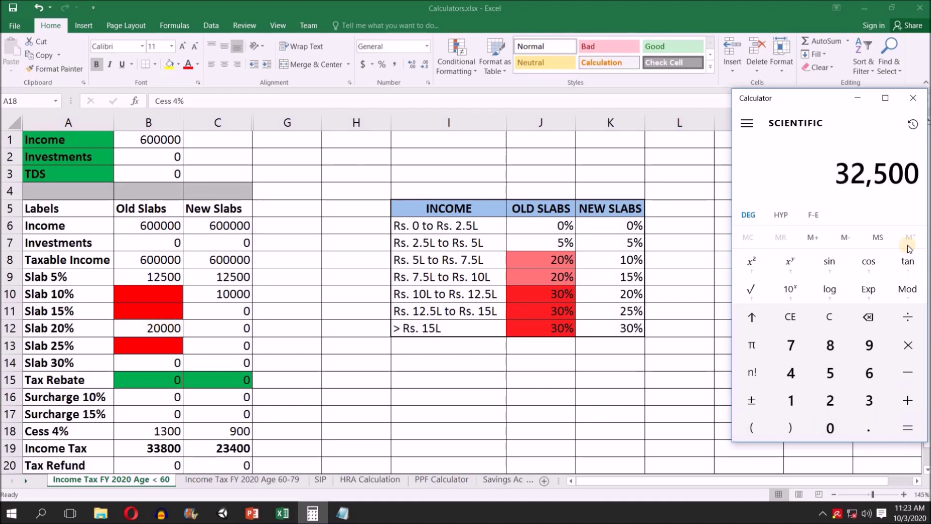
Step: Calculate the 4% cess by multiplying the Old Slabs sum by 4 and dividing by 100
click(908, 344)
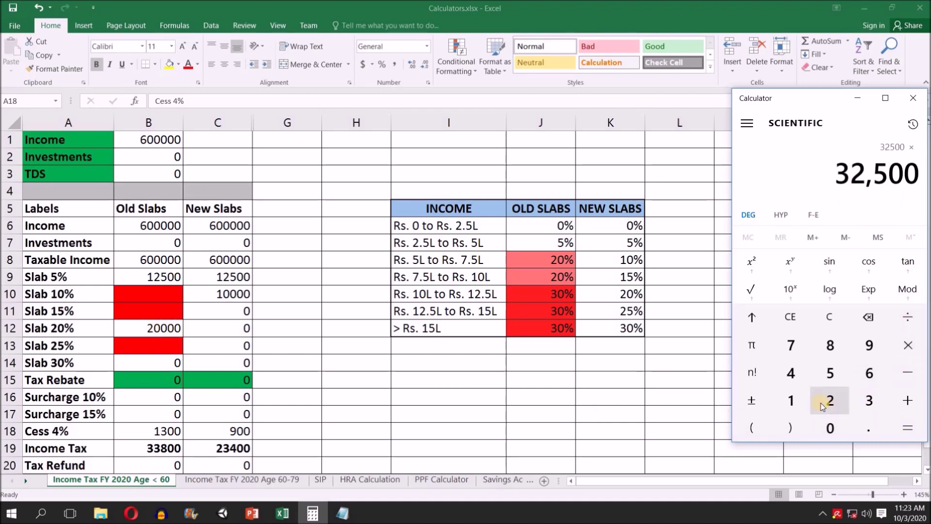
click(791, 372)
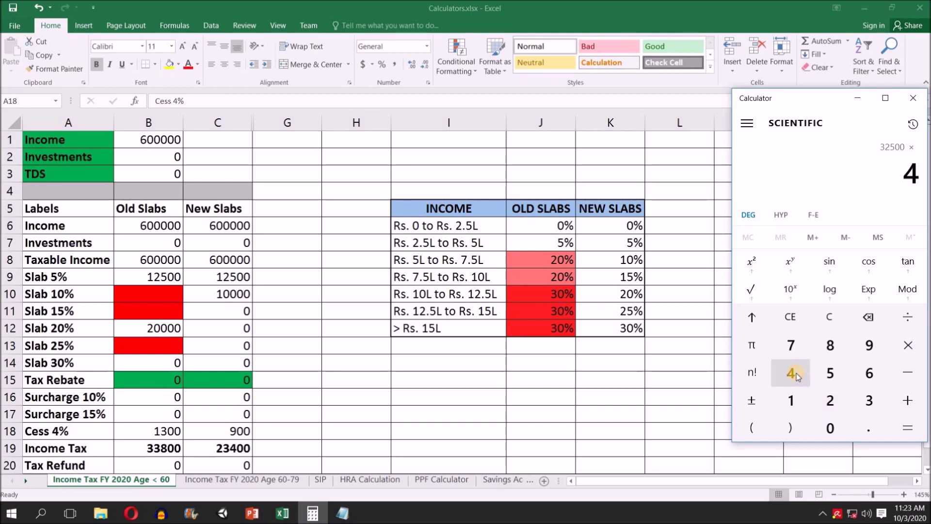
click(905, 318)
click(791, 400)
click(831, 428)
click(830, 428)
click(898, 424)
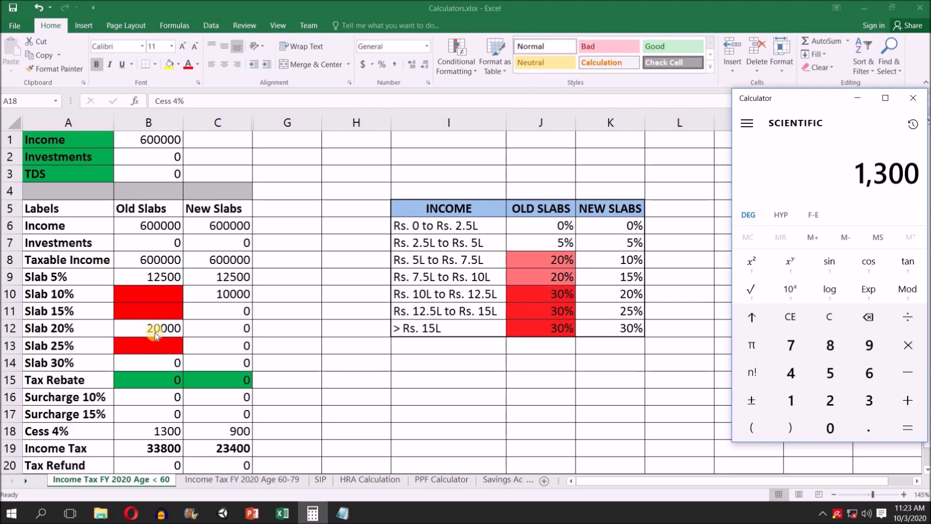
Step: Begin totalling the Old Slabs income tax by adding the Slab 20% amount, 20000, to the calculated cess
click(906, 398)
click(830, 400)
click(829, 426)
click(829, 426)
click(829, 427)
click(830, 427)
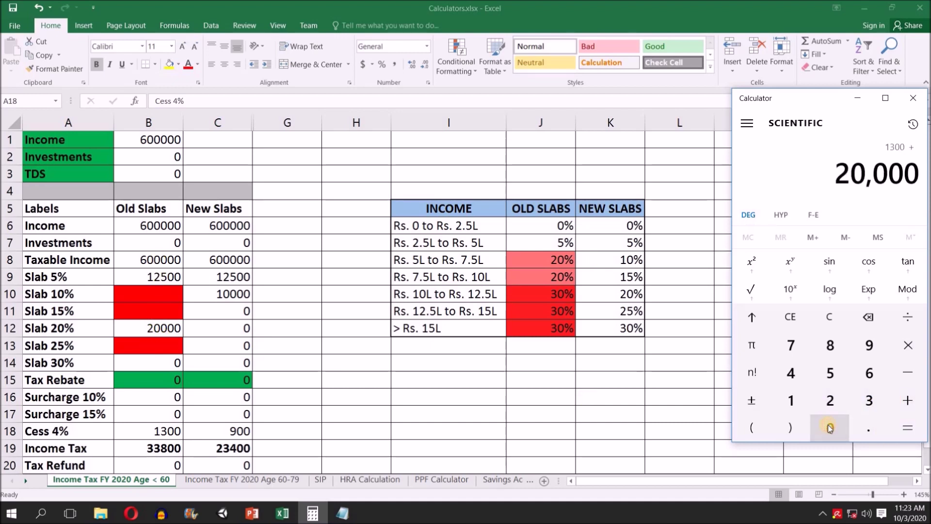
Step: Add the Slab 5% amount, 12500, and calculate the Old Slabs total income tax
click(906, 399)
click(802, 400)
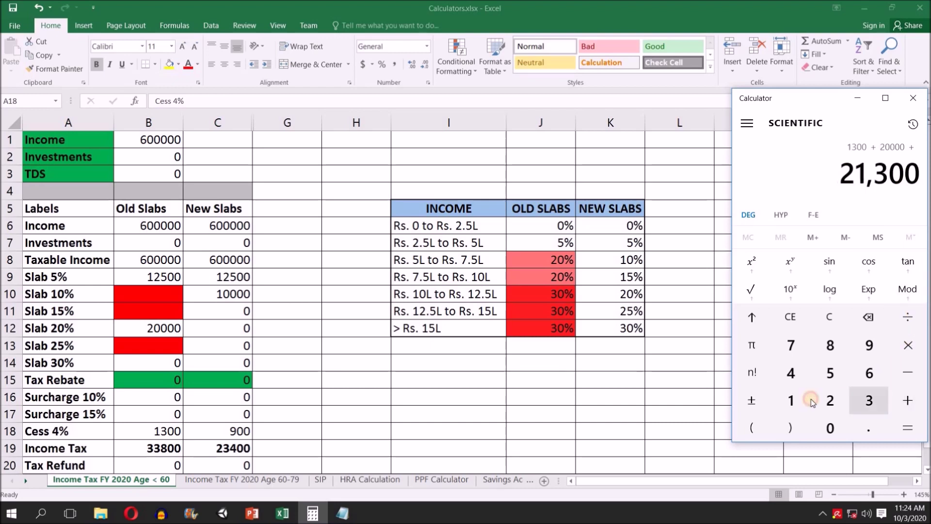
click(828, 400)
click(829, 372)
click(830, 426)
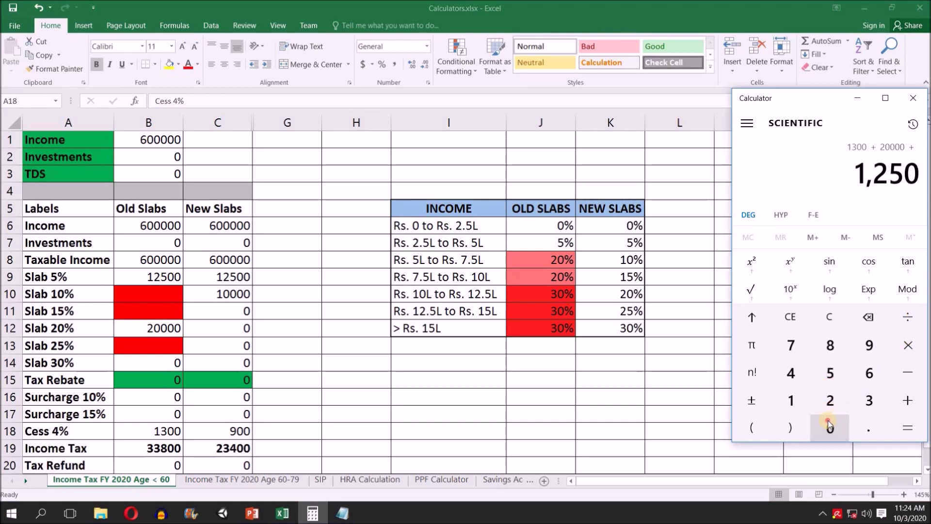
click(830, 426)
click(829, 425)
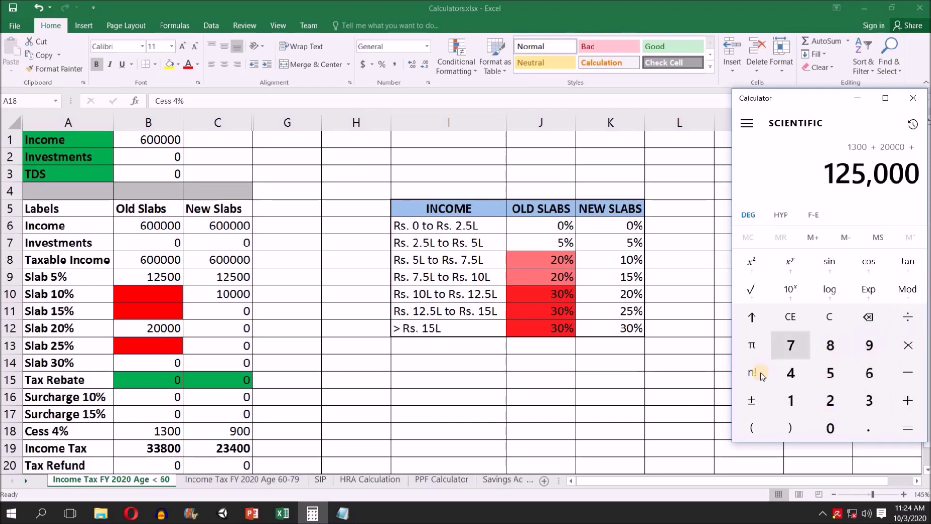
key(BackSpace)
click(907, 428)
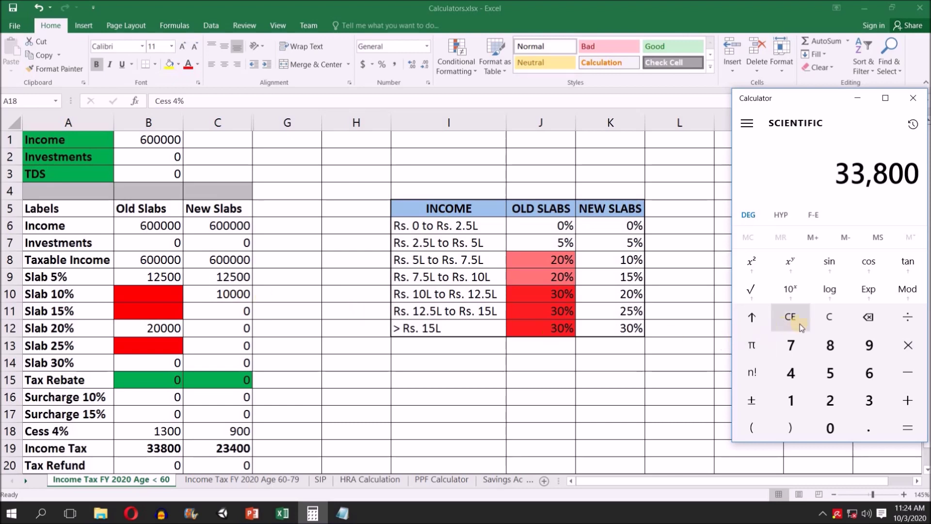
Step: Clear Calculator and add the New Slabs amounts for Slab 5% and Slab 10%, 12500 and 10000
click(819, 324)
click(791, 401)
click(831, 400)
click(830, 373)
click(830, 427)
click(830, 428)
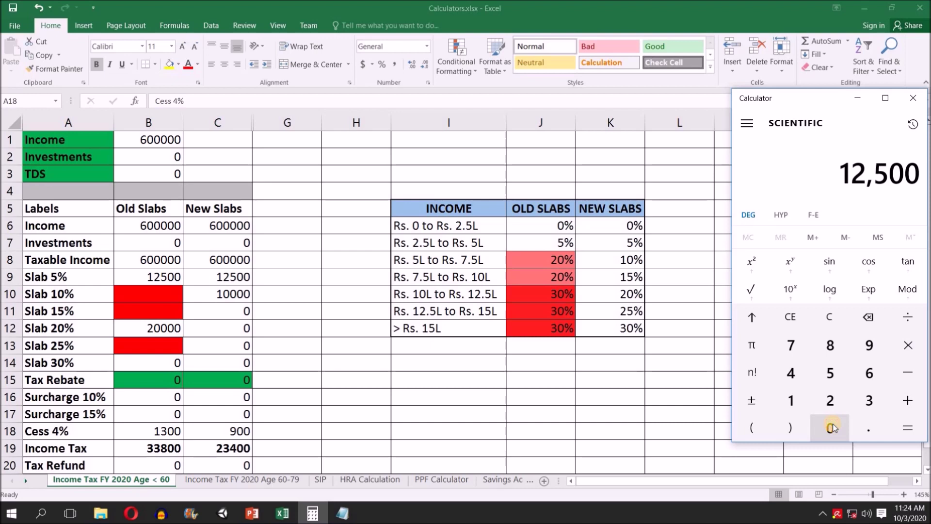
click(906, 400)
click(791, 400)
click(829, 427)
click(829, 427)
click(828, 428)
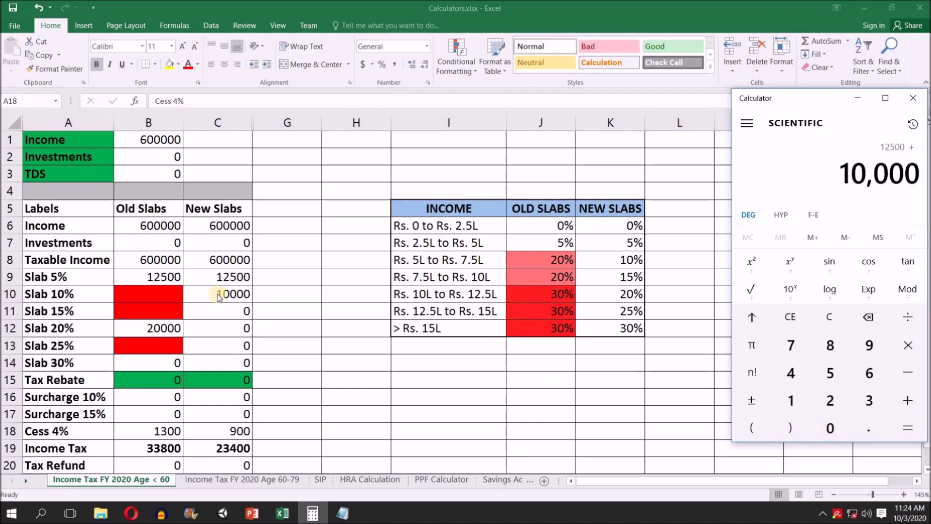
click(907, 427)
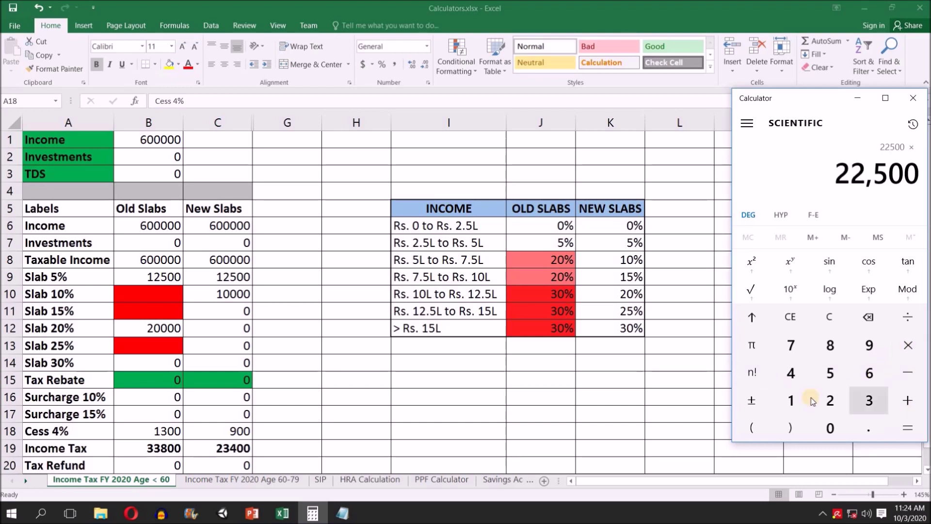
Step: Multiply the New Slabs sum by 4 and divide by 100 to calculate the cess
click(791, 374)
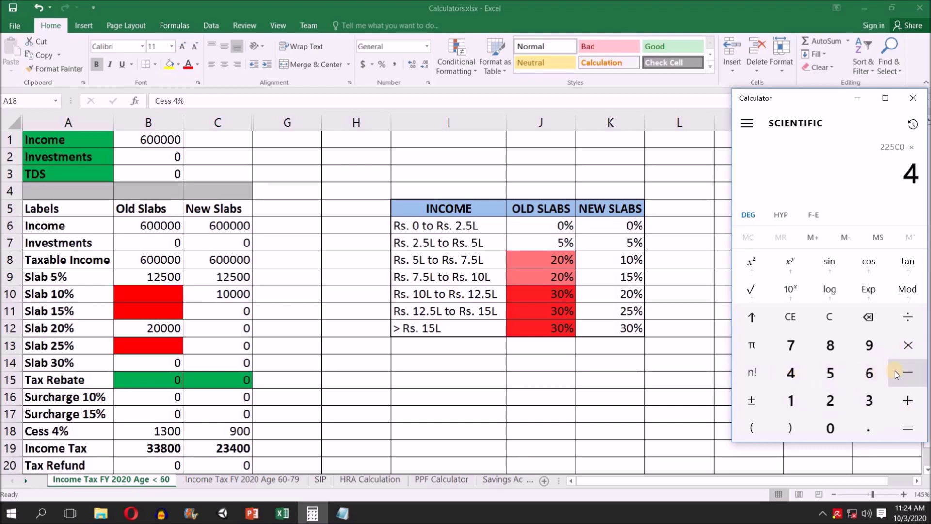
click(905, 317)
click(791, 400)
click(831, 428)
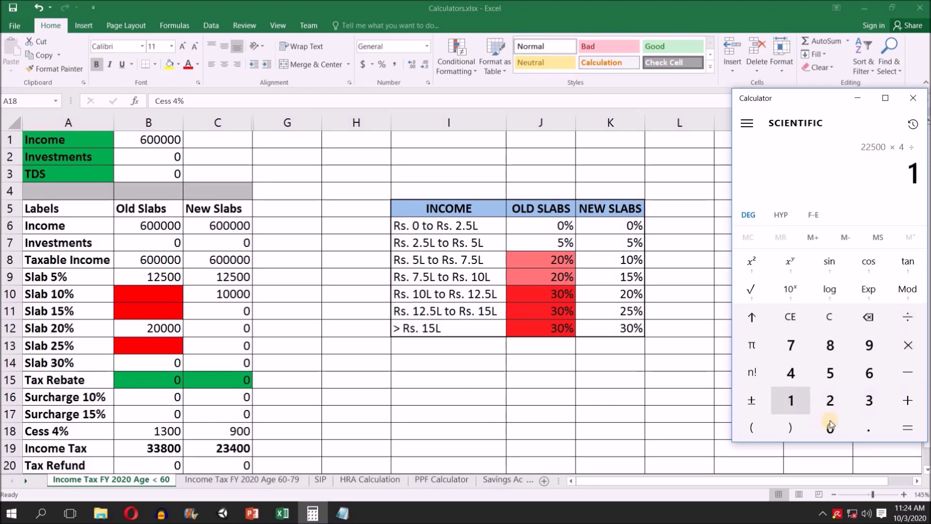
click(830, 428)
click(908, 427)
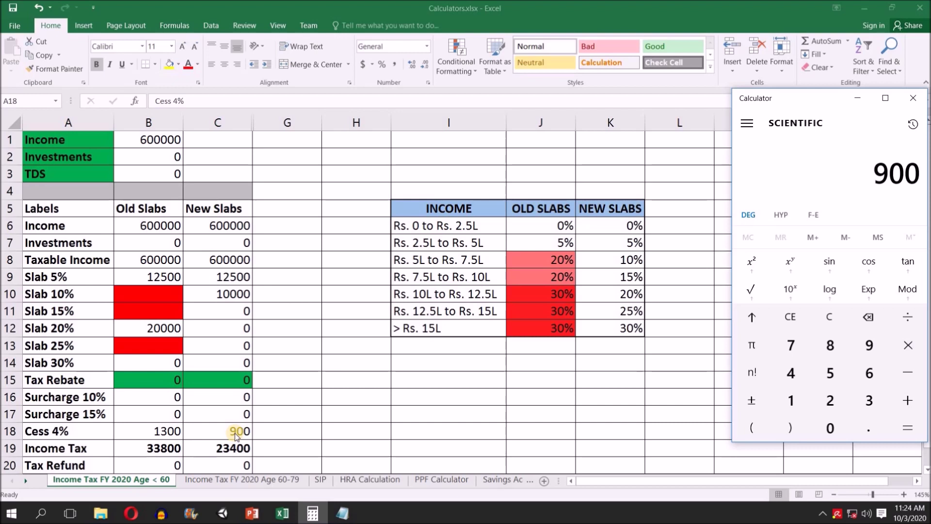
Step: Add the New Slabs Slab 5% amount, 12500, to the calculated cess
click(906, 401)
click(790, 400)
click(830, 400)
click(827, 376)
click(830, 426)
click(830, 426)
Step: Add the Slab 10% amount, 10000, and calculate the New Slabs total income tax
click(907, 400)
click(791, 400)
click(830, 428)
click(830, 427)
click(831, 428)
click(830, 427)
click(907, 428)
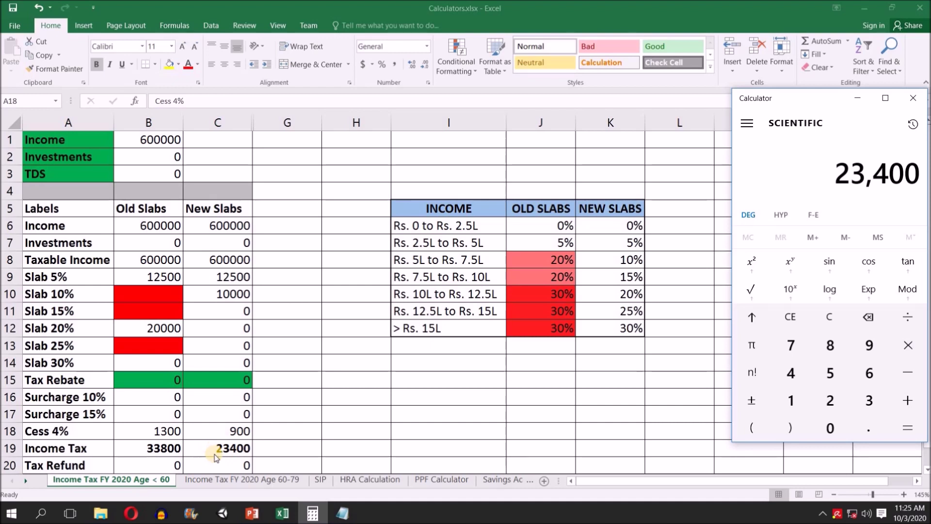
Step: Return to the workbook and compare the Old and New Slabs Income Tax cells, along with the New Slabs rates for all income ranges
click(158, 450)
drag(154, 448, 228, 445)
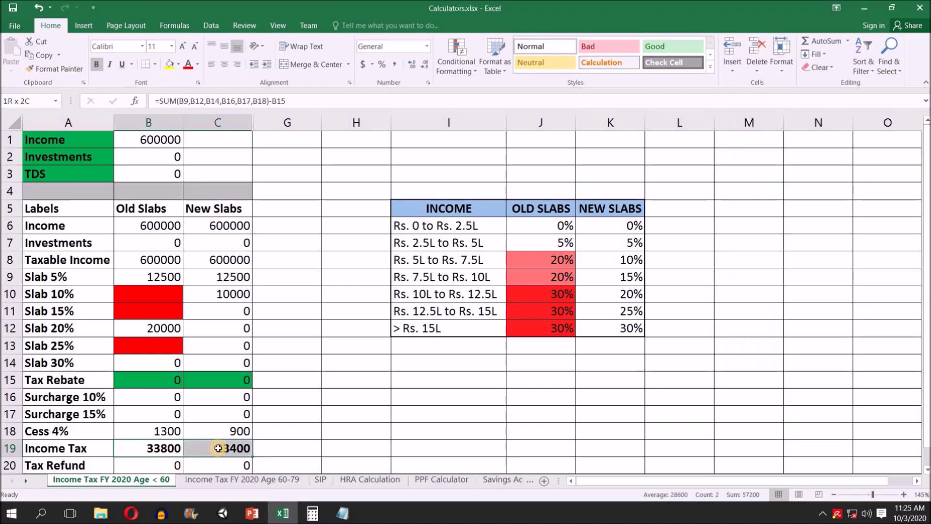
drag(620, 233, 613, 328)
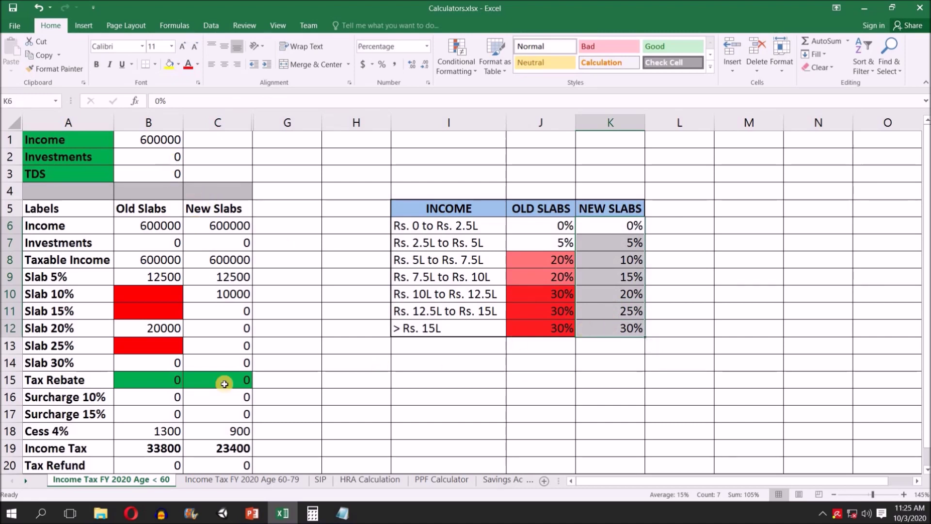
click(235, 448)
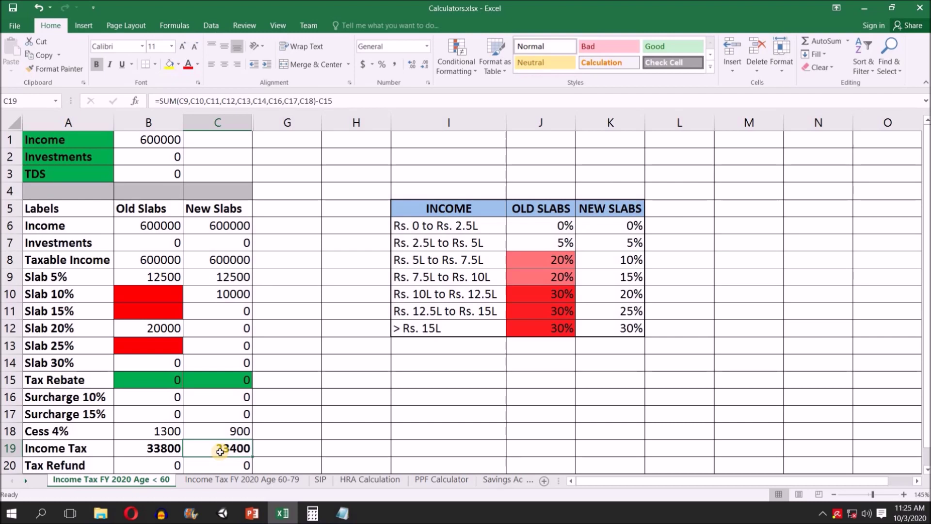
click(155, 447)
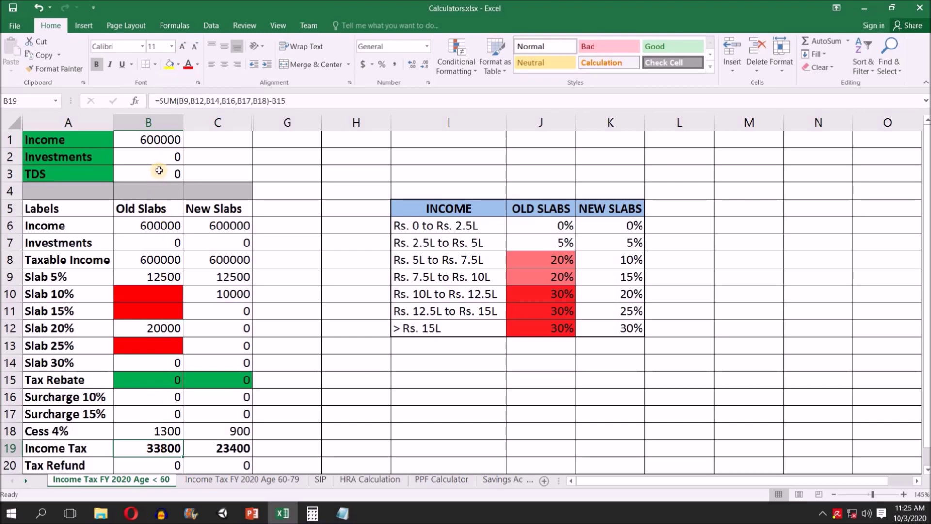
Step: Set the Investments input to 80000 and check the Old Slabs Taxable Income cell
click(165, 155)
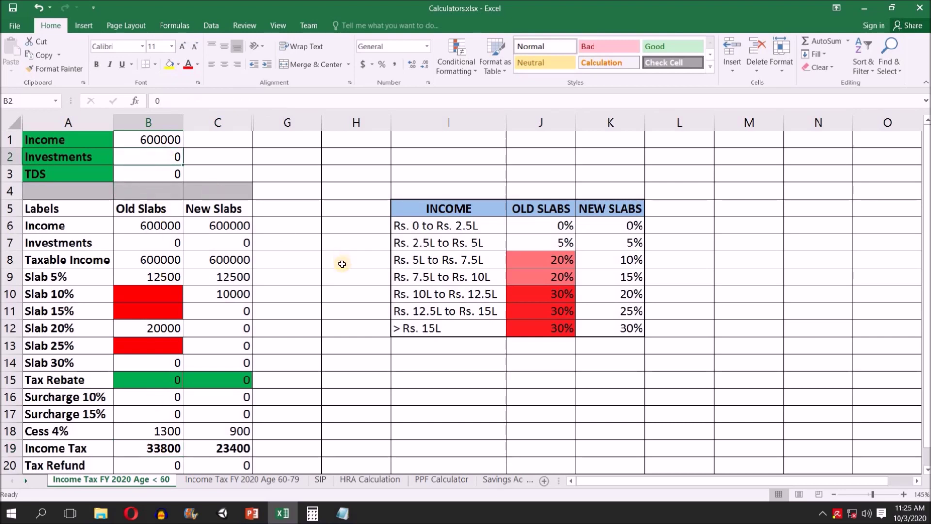
text(80000)
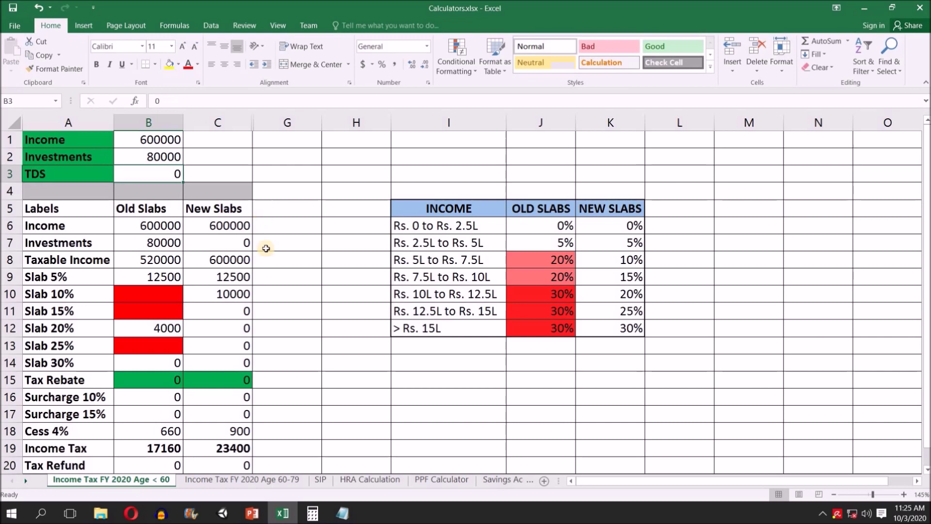
click(163, 262)
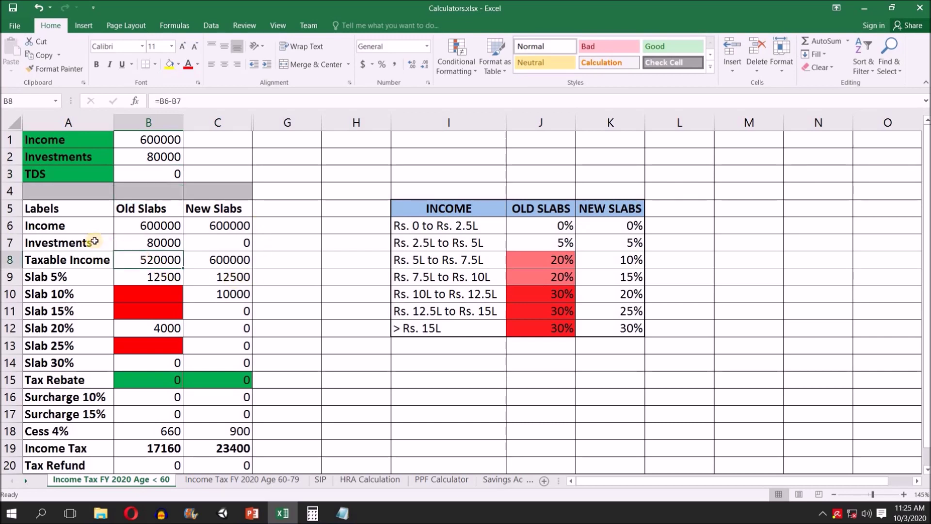
Step: Compare the Investments row under Old Slabs and New Slabs with the Investments input cell
click(145, 241)
drag(149, 207, 164, 244)
click(231, 245)
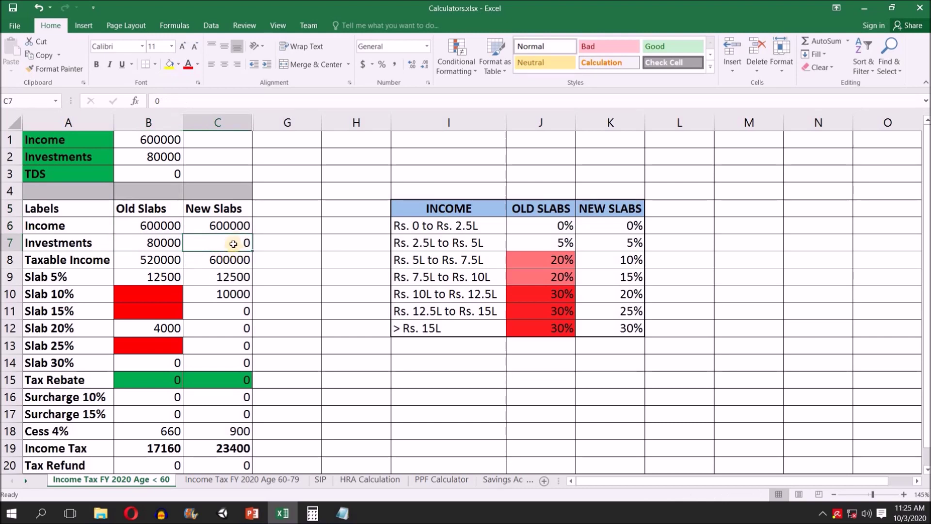
click(160, 156)
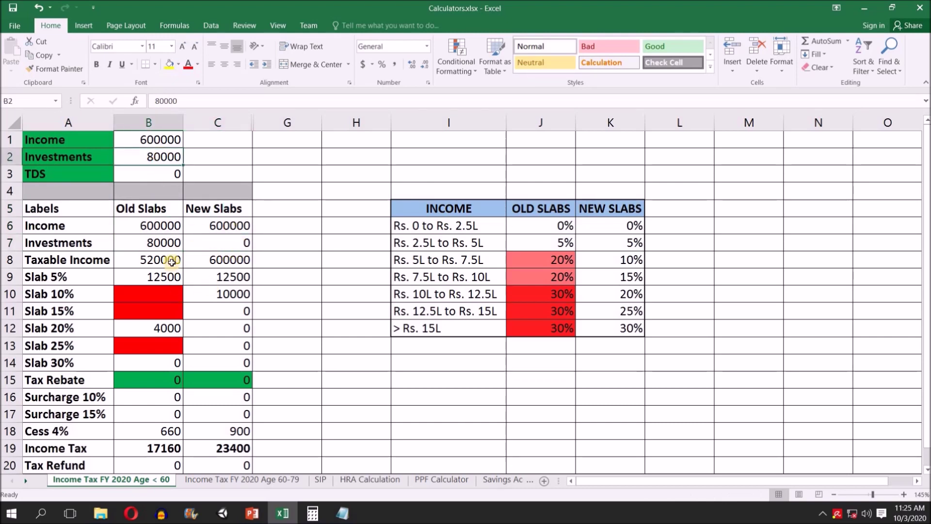
Step: Compare the Taxable Income and Slab 5% rows under Old Slabs and New Slabs
click(154, 262)
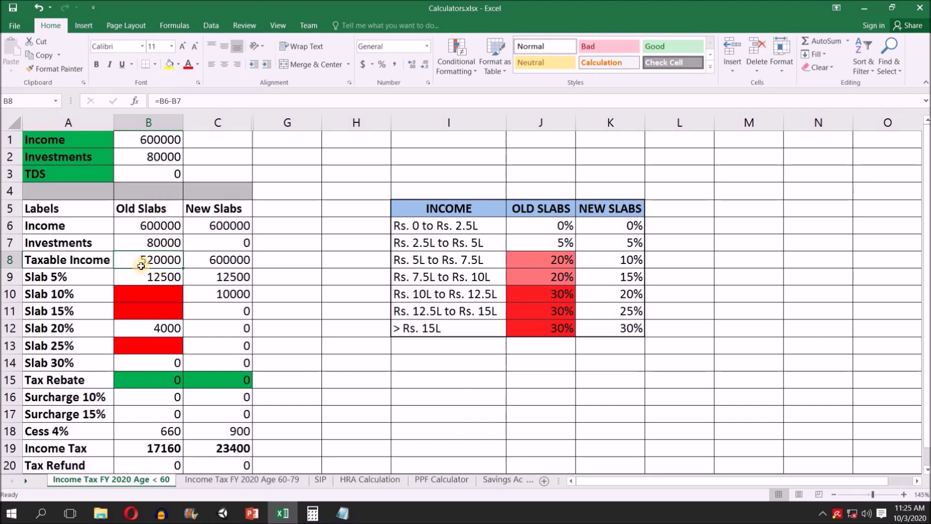
click(218, 261)
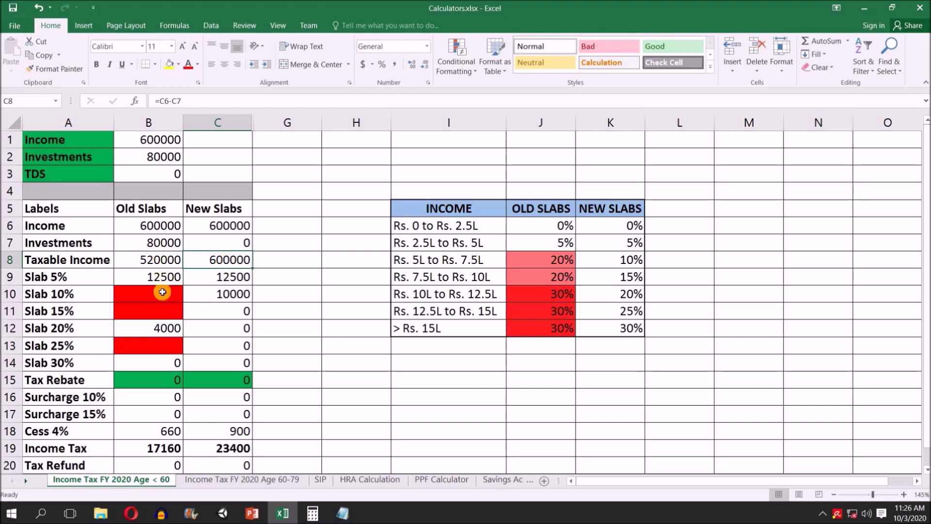
click(76, 277)
click(155, 276)
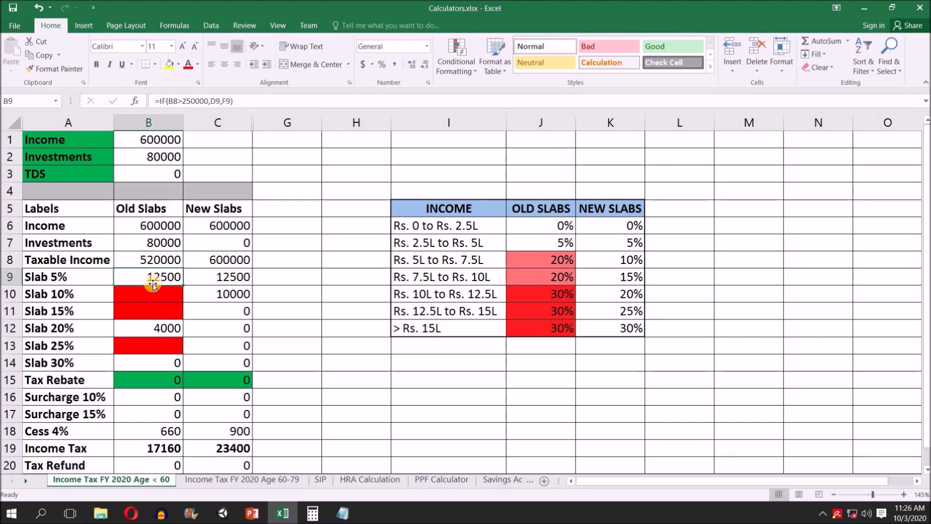
click(238, 280)
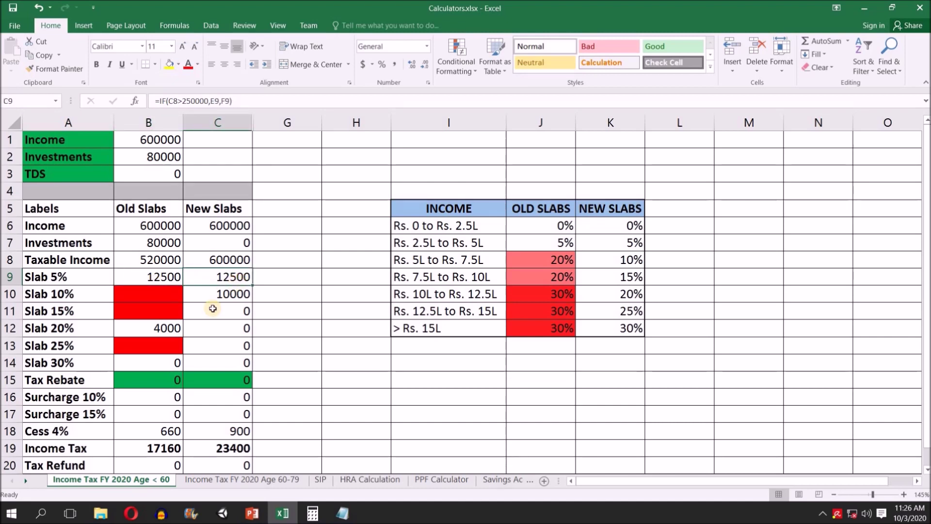
Step: Check the Old Slabs Slab 20% cell against the Old Slabs Taxable Income cell
click(167, 329)
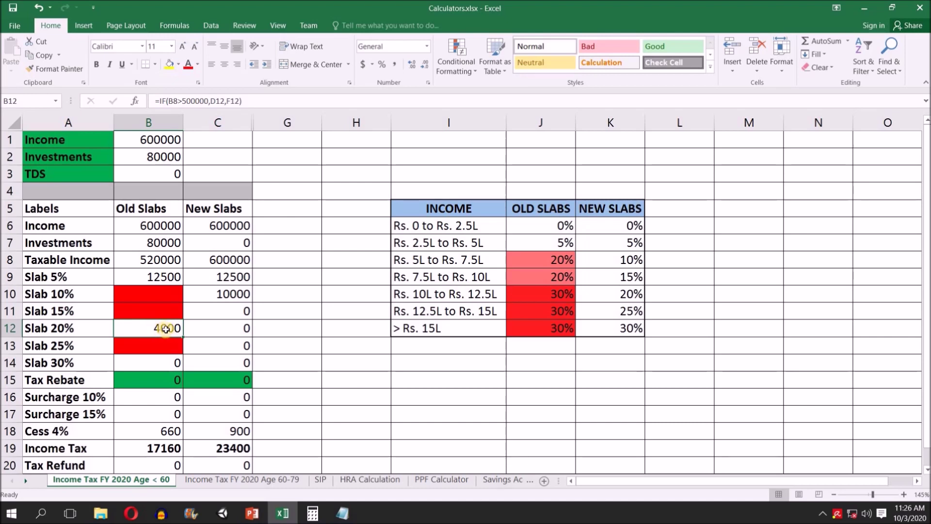
click(157, 266)
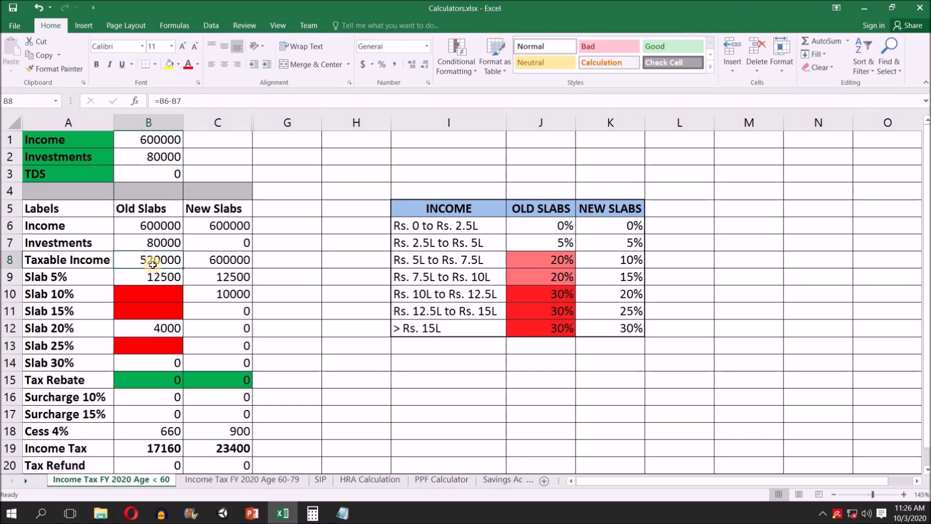
click(146, 328)
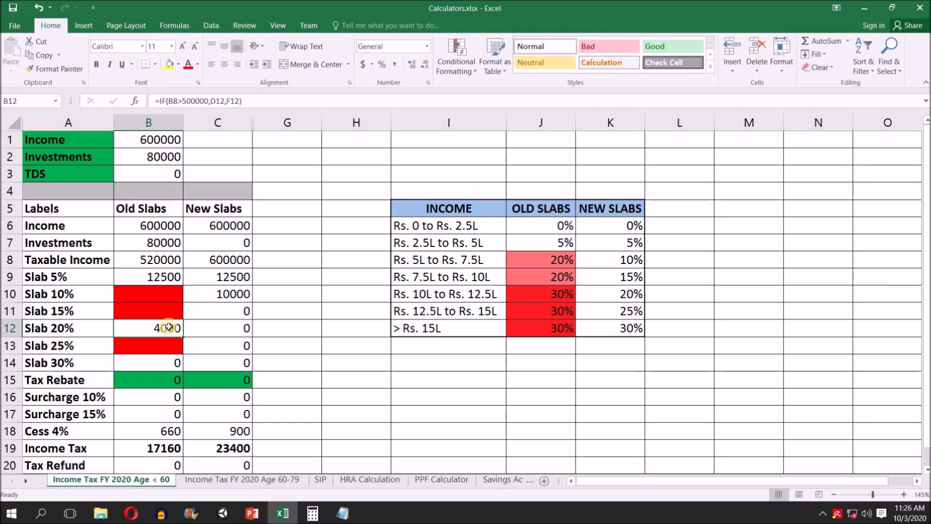
Step: Switch to Calculator and compute 20% of 20000 as 20000 × 20 ÷ 100 for the Old Slabs Slab 20% tax
click(313, 513)
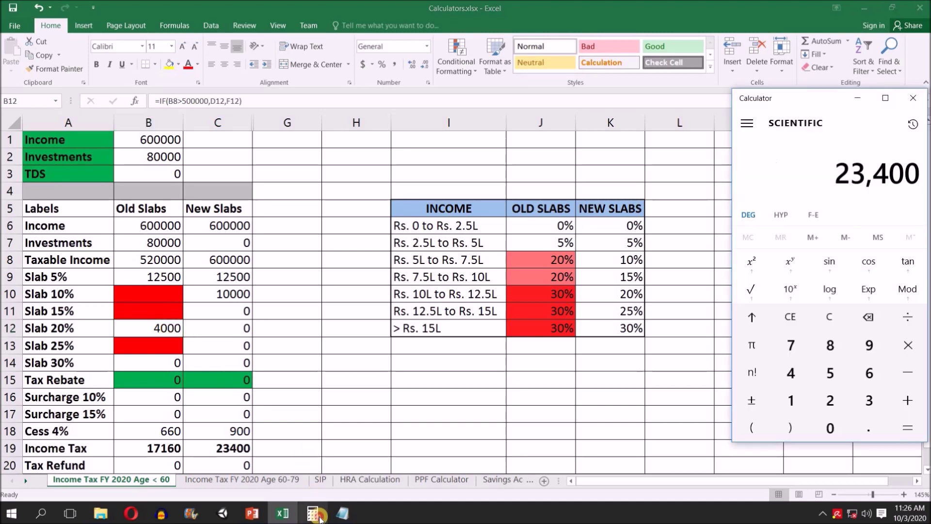
click(829, 317)
click(830, 400)
click(830, 427)
click(832, 428)
click(832, 428)
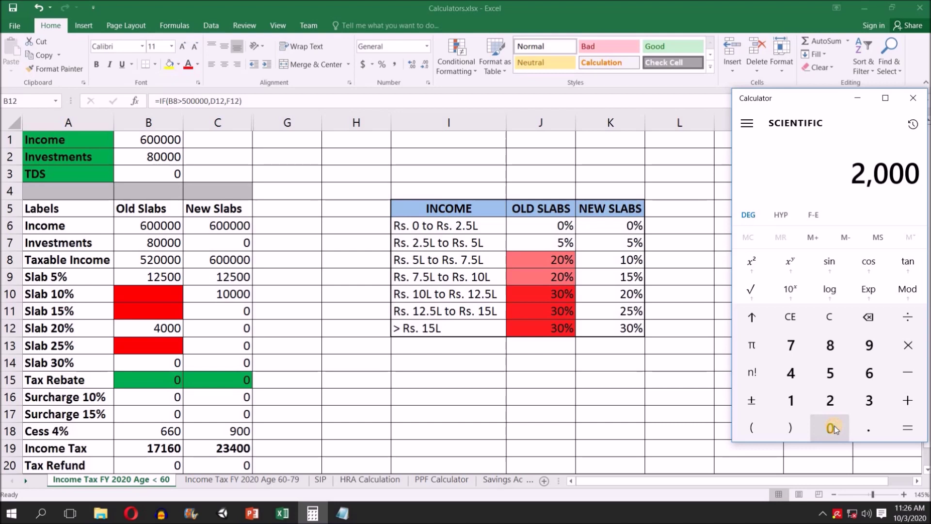
click(832, 427)
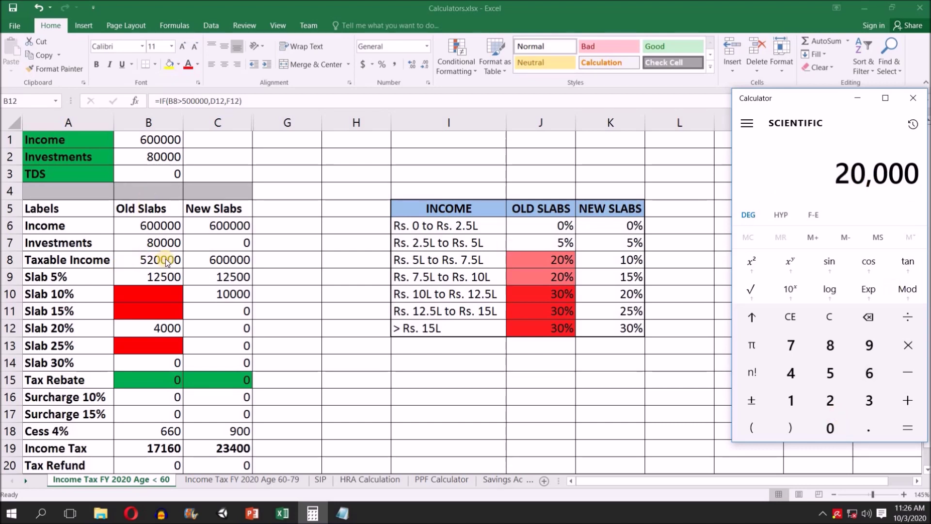
click(908, 345)
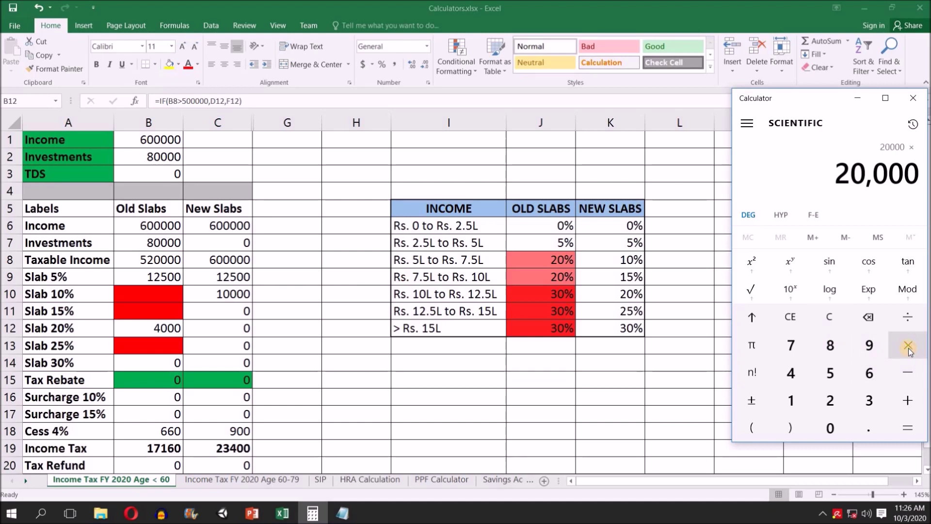
click(830, 403)
click(829, 427)
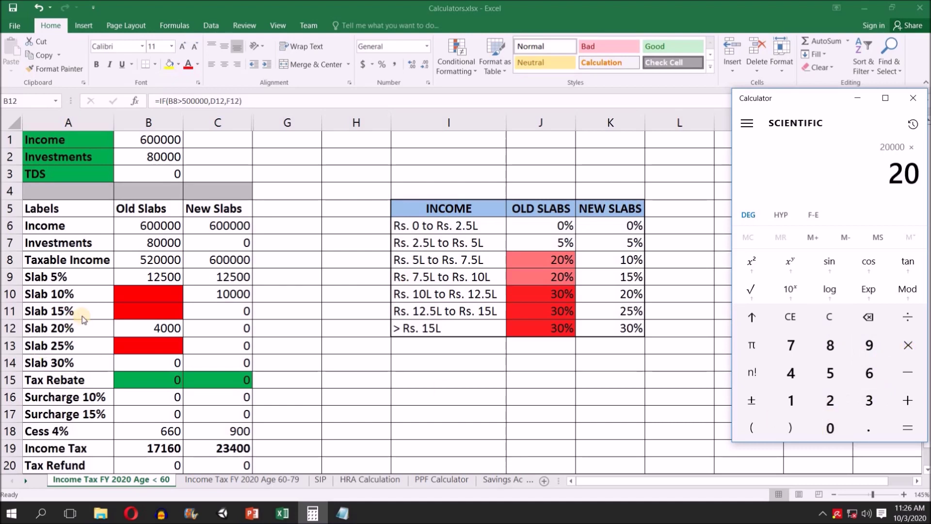
click(908, 316)
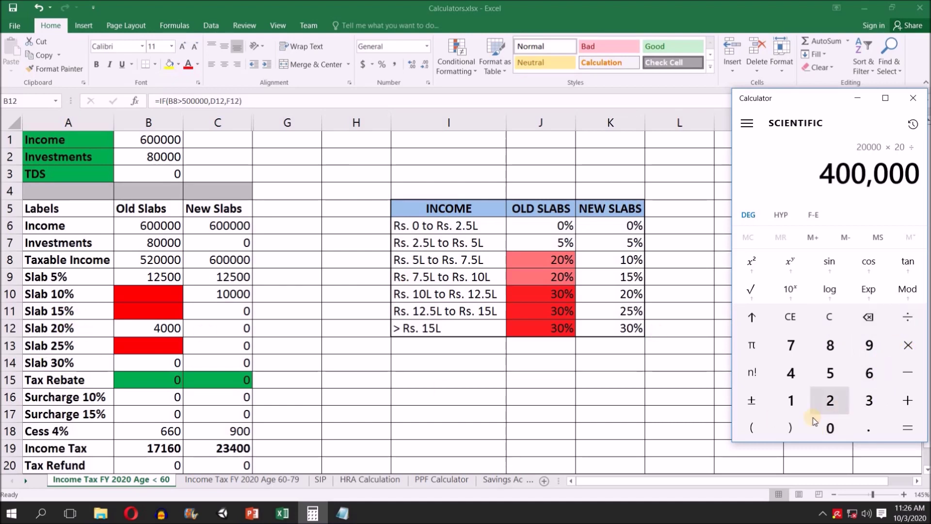
click(790, 401)
click(829, 427)
click(830, 427)
click(908, 428)
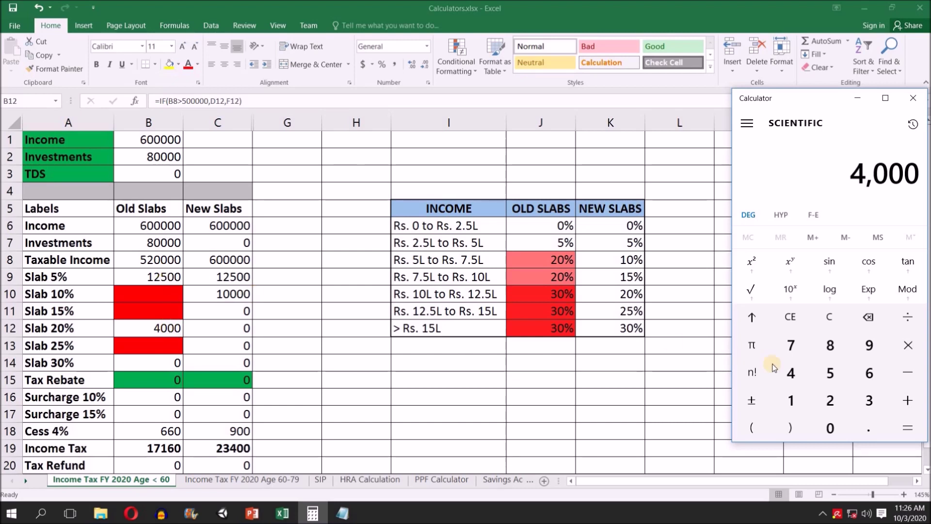
Step: Add the Slab 5% amount, 12500, to the calculated Slab 20% tax
click(906, 399)
click(793, 400)
click(830, 400)
click(830, 373)
click(831, 428)
click(830, 428)
click(905, 428)
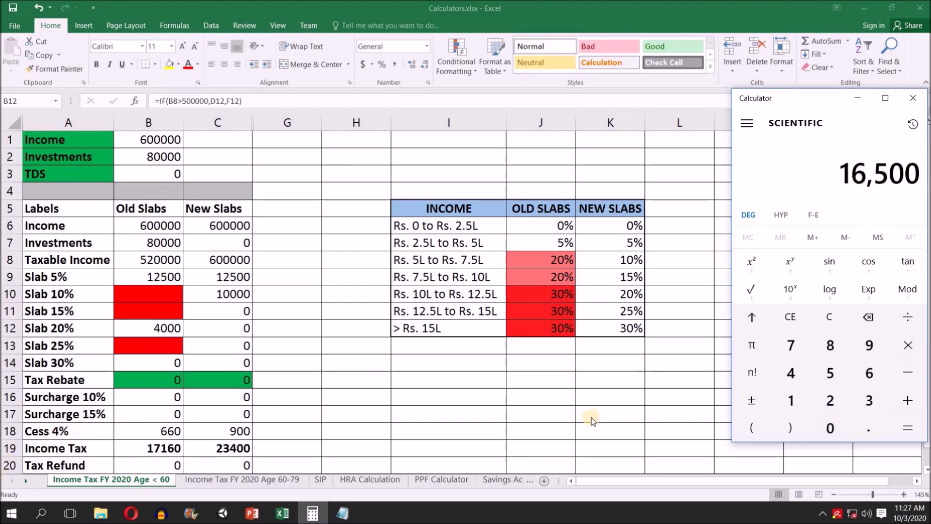
Step: Calculate the 4% cess on the slab tax sum by multiplying it by 4 and dividing by 100
click(896, 355)
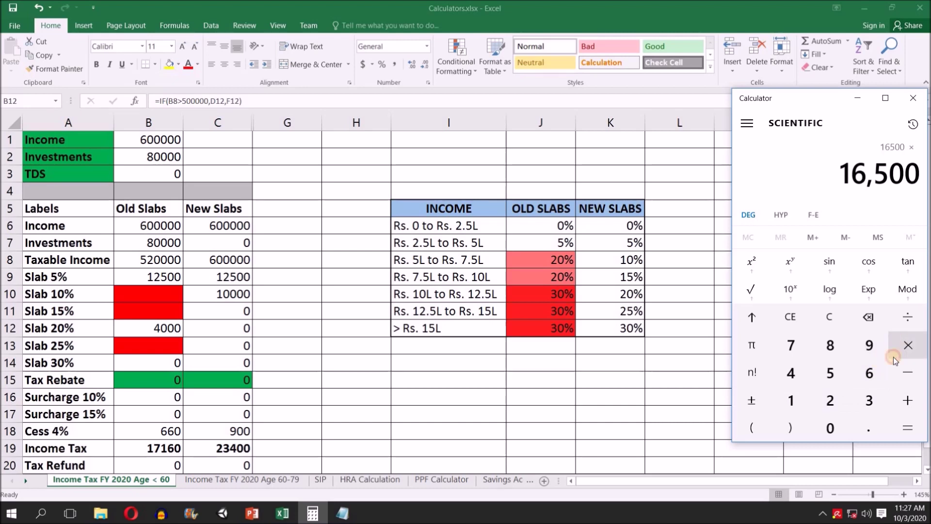
click(803, 376)
click(901, 320)
click(791, 400)
double_click(830, 427)
click(908, 428)
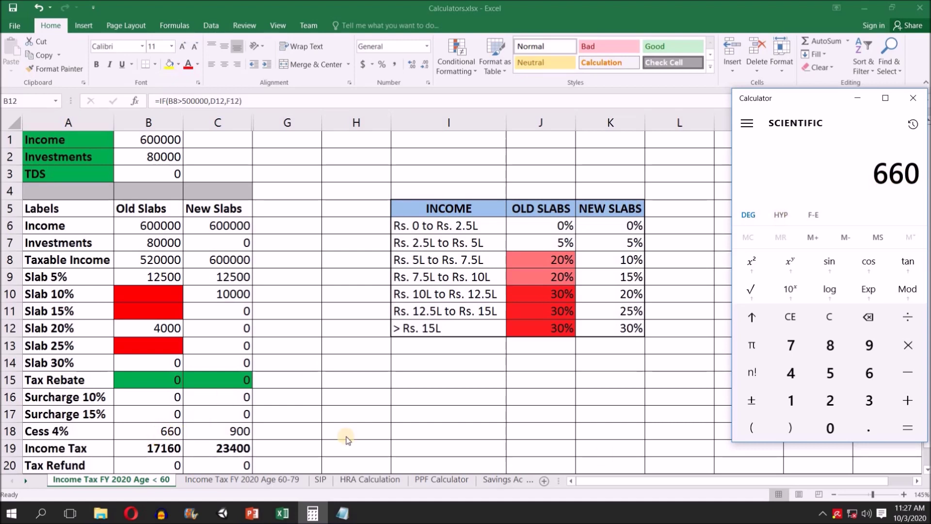
Step: Add the slab amounts, 12500 and 4000, to the cess to calculate the Old Slabs total income tax
click(891, 402)
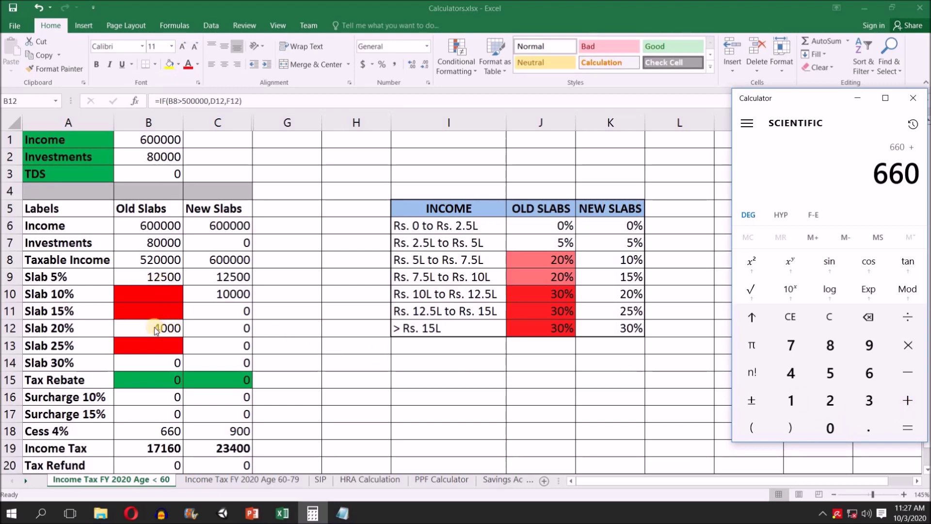
click(791, 400)
text(2500+4000)
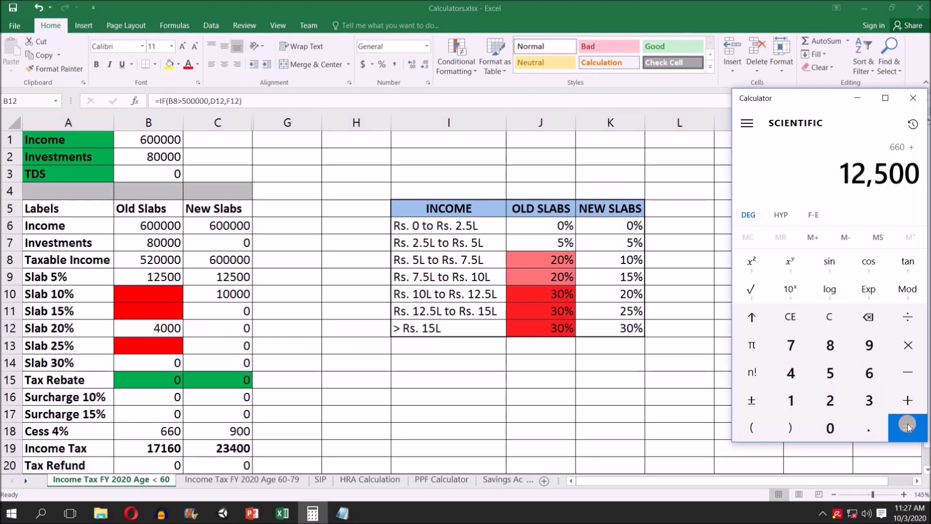
click(904, 420)
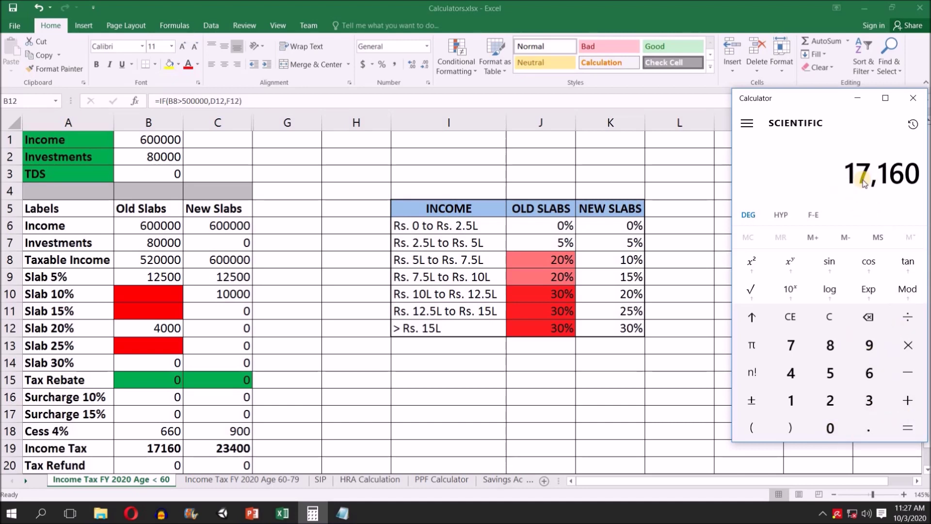
Step: Return to the workbook and compare the Old and New Slabs Income Tax cells, reviewing the New Slabs column down to Income Tax
click(160, 449)
click(162, 450)
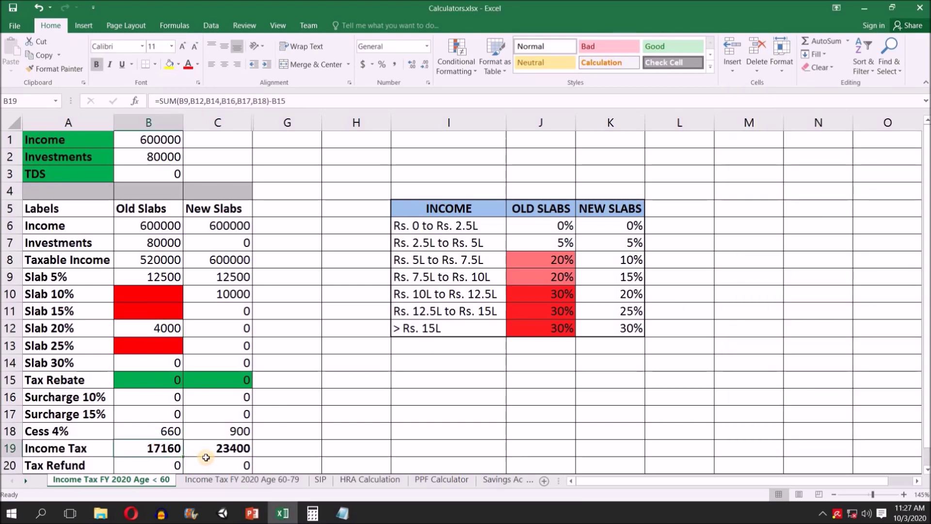
click(228, 452)
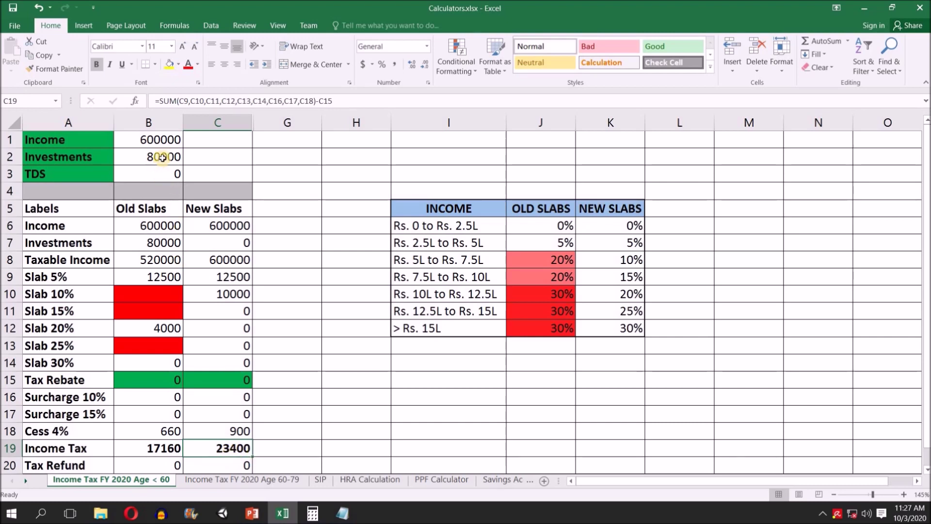
click(217, 212)
drag(216, 228, 217, 445)
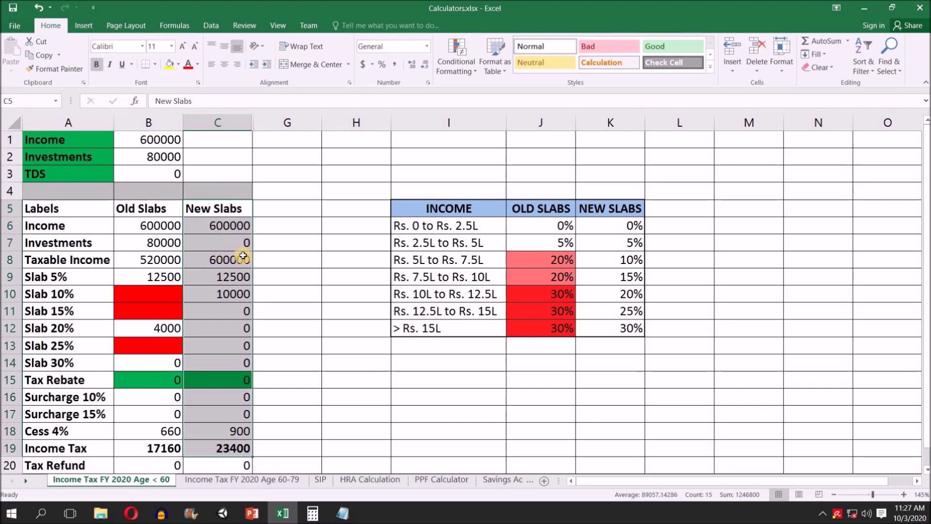
click(173, 447)
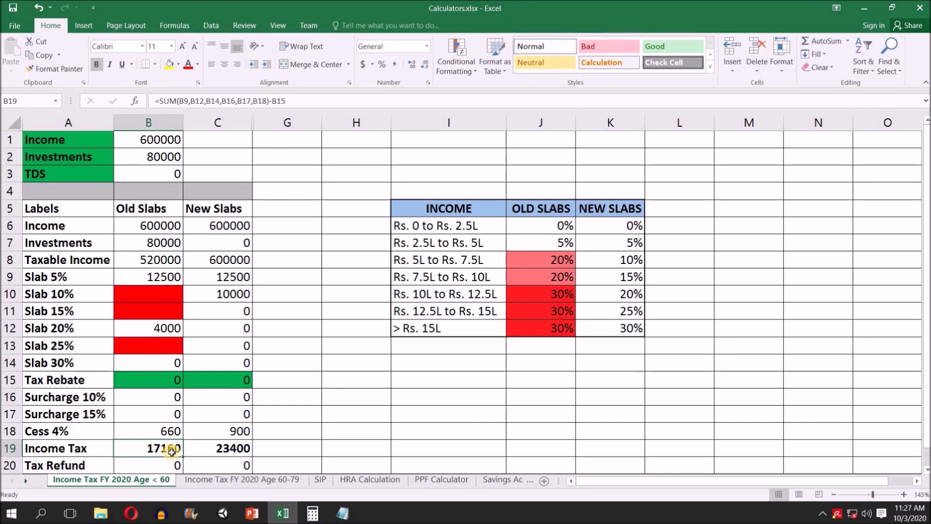
click(221, 452)
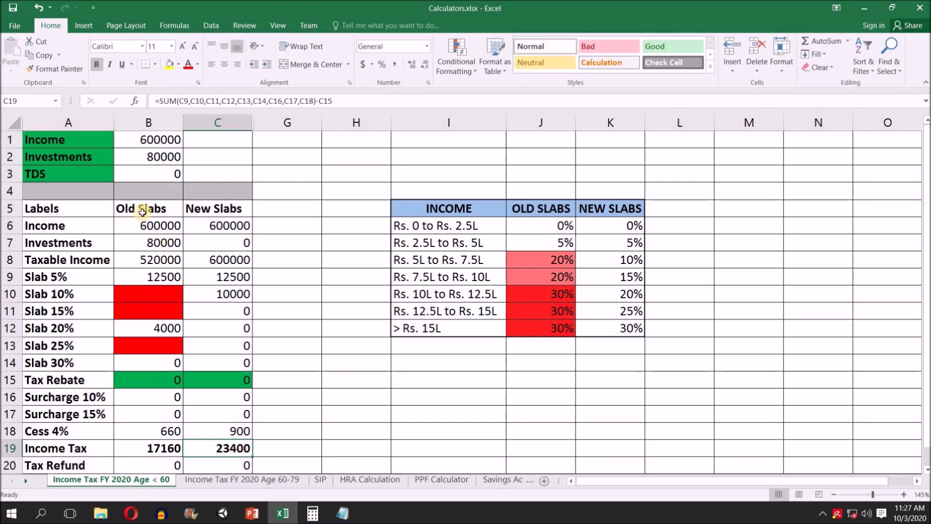
Step: Review the Old Slabs column down to Income Tax, along with the Income and Investments inputs and both slab headings
drag(143, 211, 154, 447)
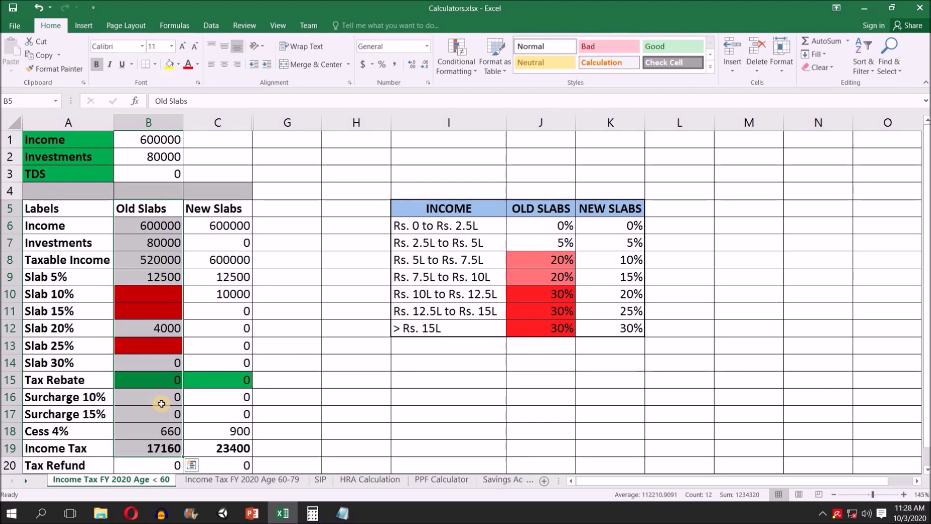
click(156, 447)
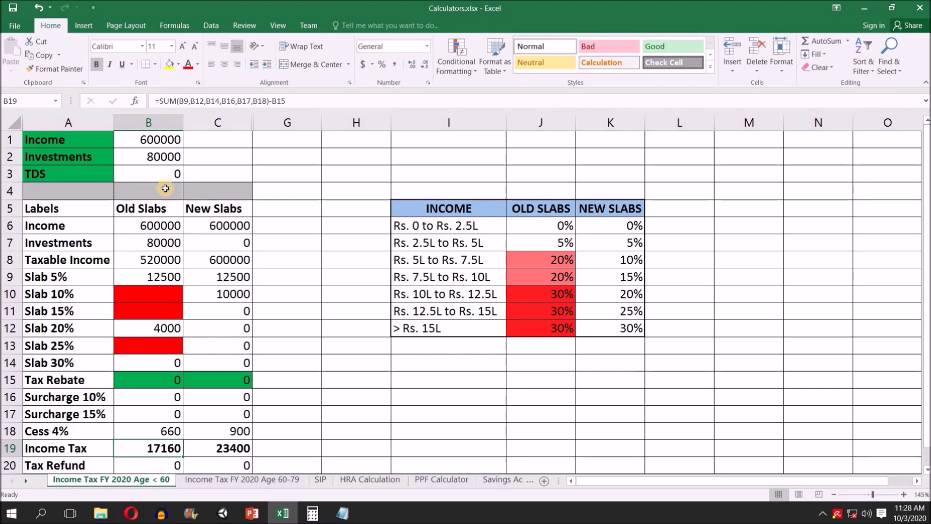
click(156, 141)
click(154, 156)
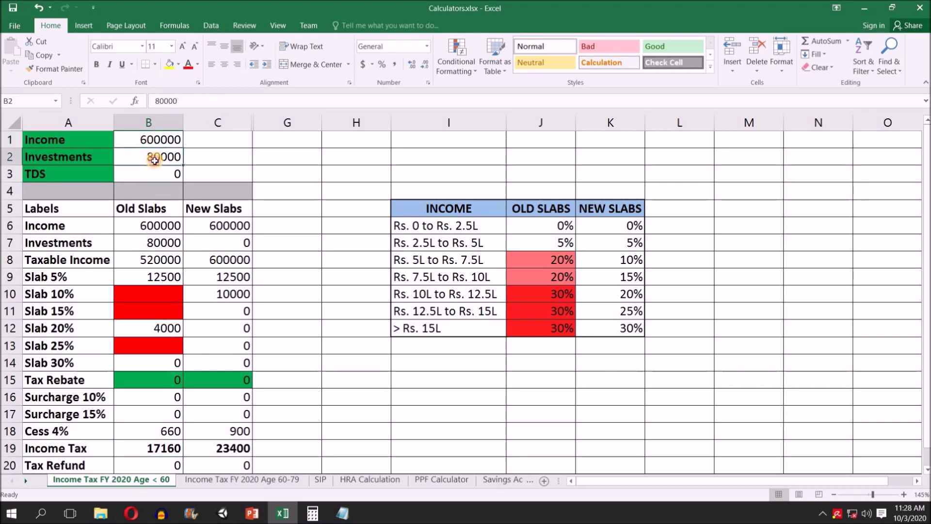
click(146, 209)
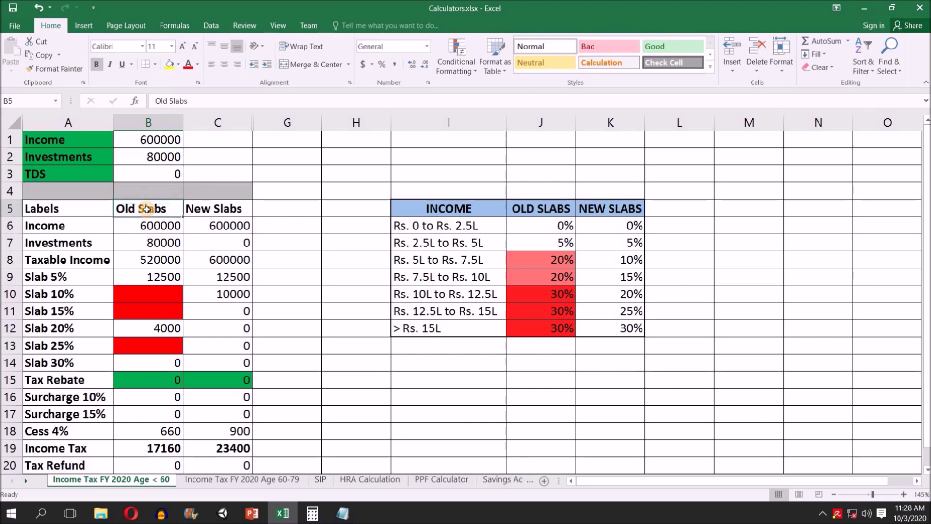
click(219, 207)
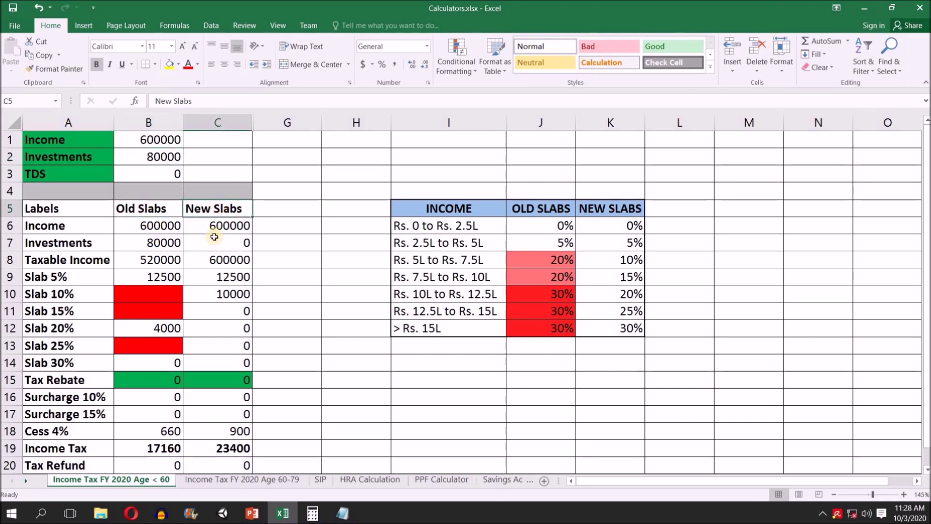
click(145, 446)
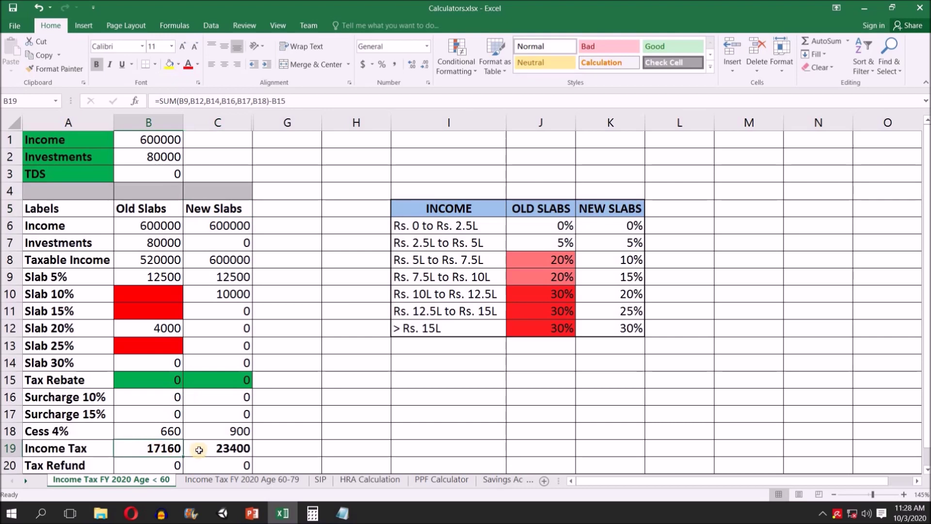
Step: Set the Investments input to 0 and the Income input to 1000000
click(167, 160)
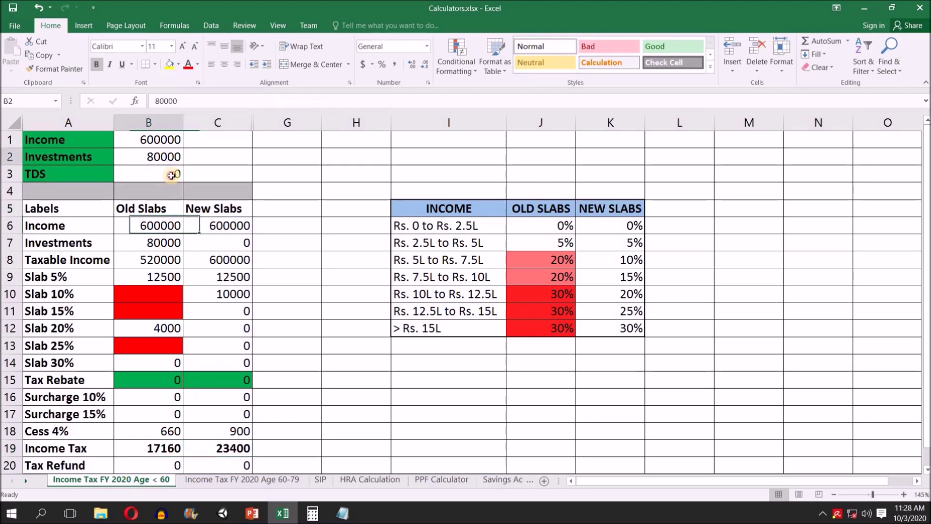
text(0)
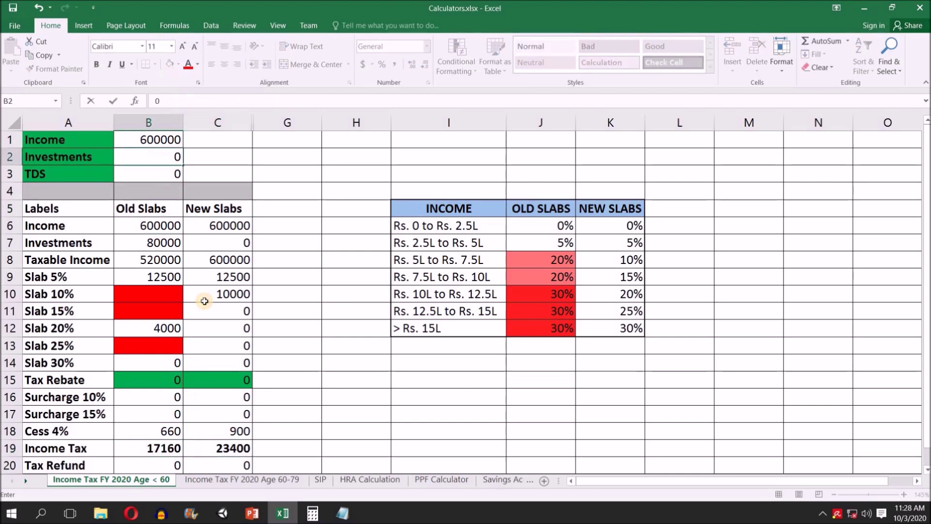
key(Return)
click(153, 140)
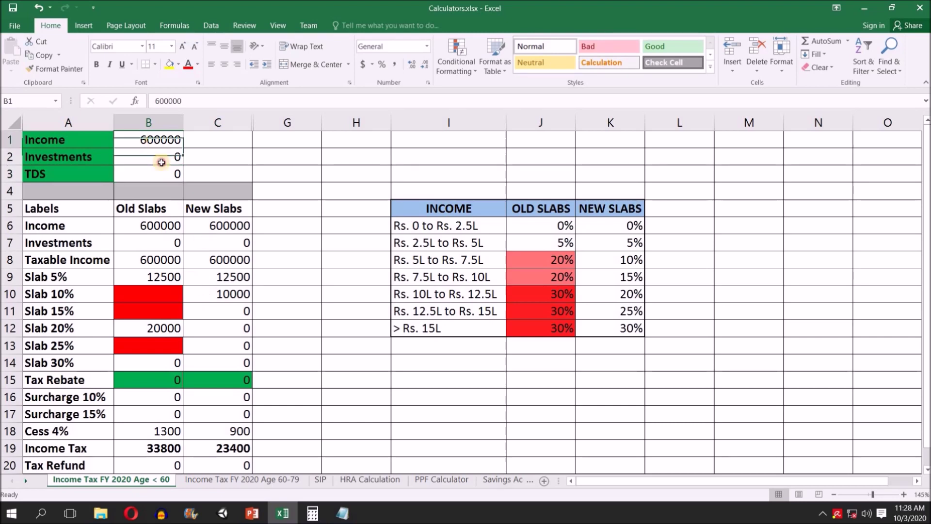
text(1)
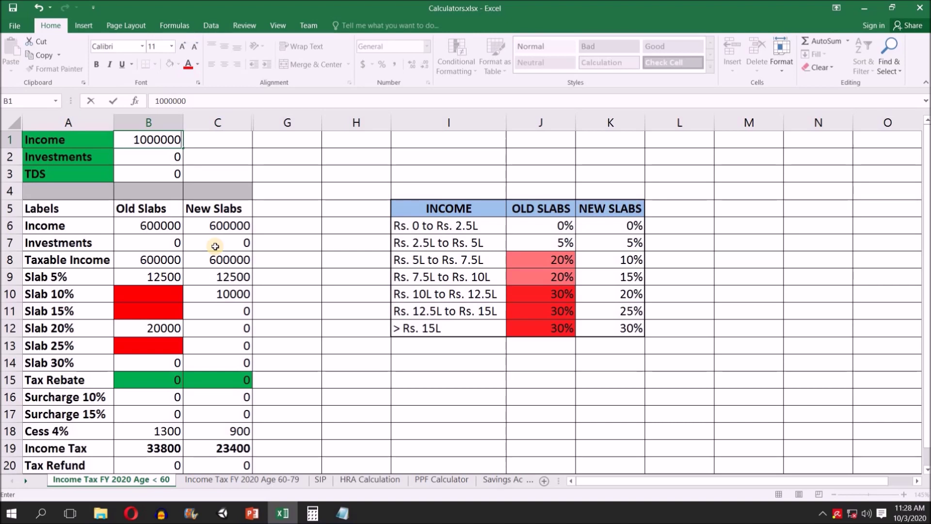
key(Return)
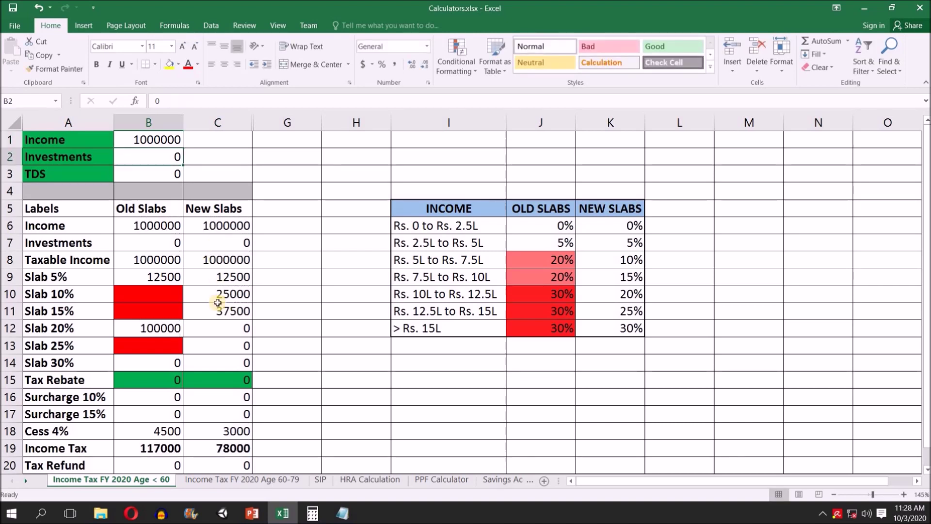
Step: Review the Old and New Slabs tax breakdowns, the New Slabs rates, and the New Slabs column down to Income Tax
drag(156, 277, 168, 397)
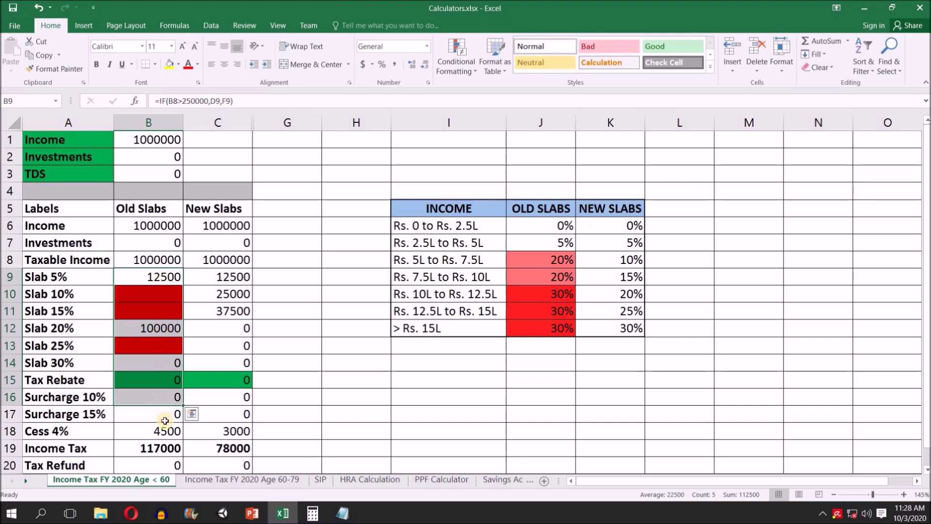
drag(232, 274, 239, 414)
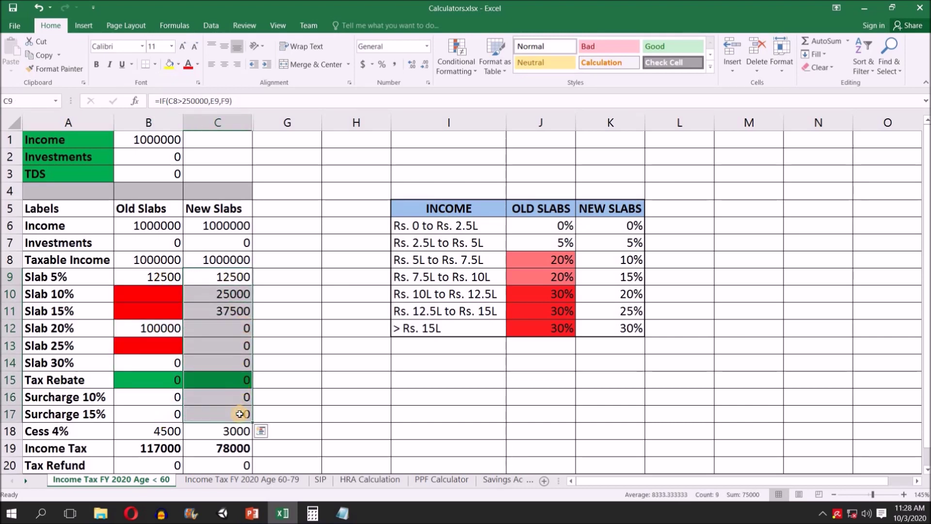
drag(624, 224, 622, 328)
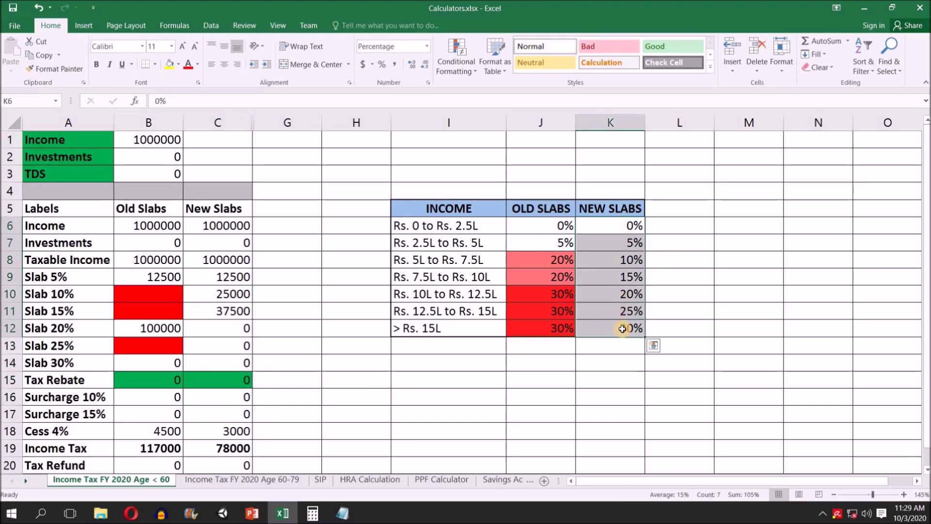
click(229, 449)
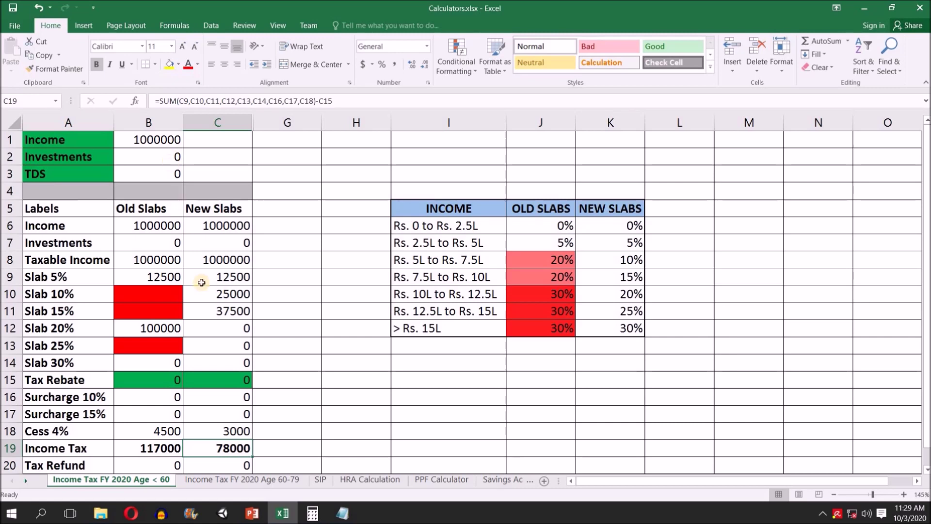
drag(225, 208, 233, 447)
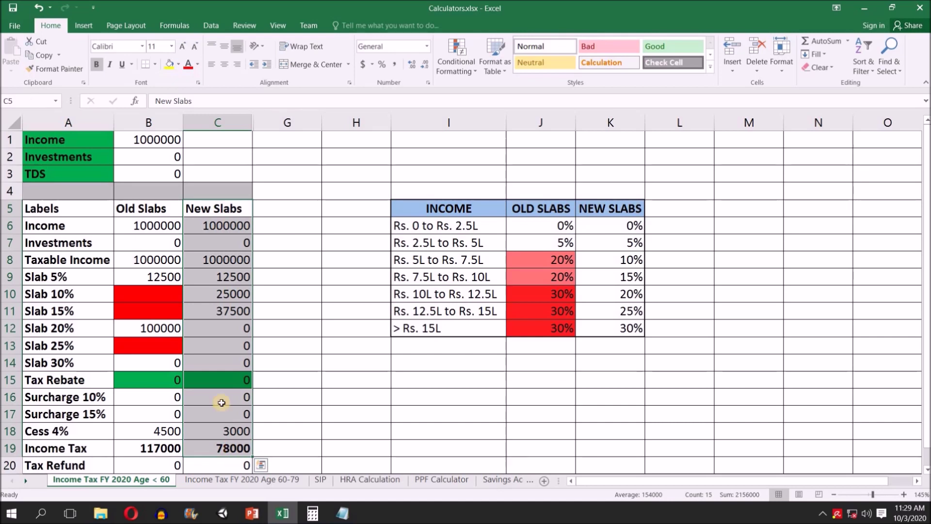
Step: Set the Income input to 600000 and check the Old Slabs Tax Rebate
click(153, 139)
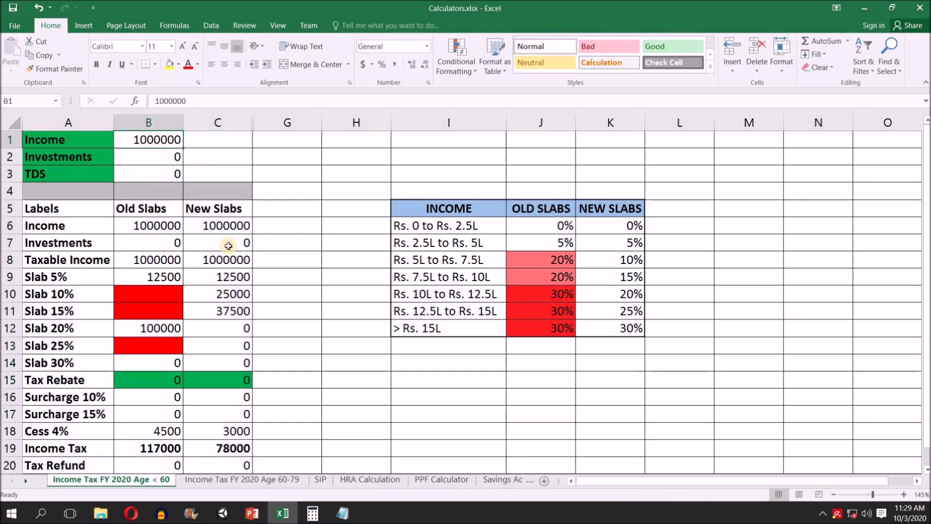
text(600)
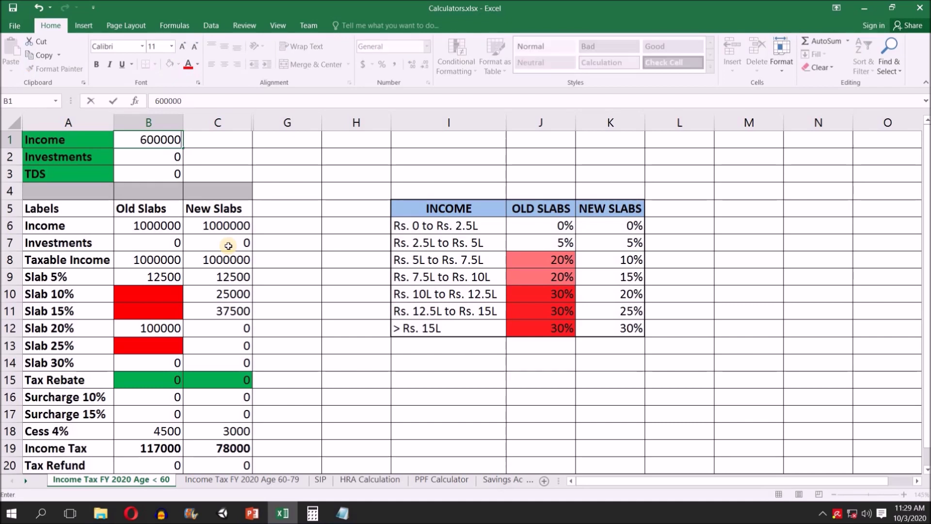
key(Return)
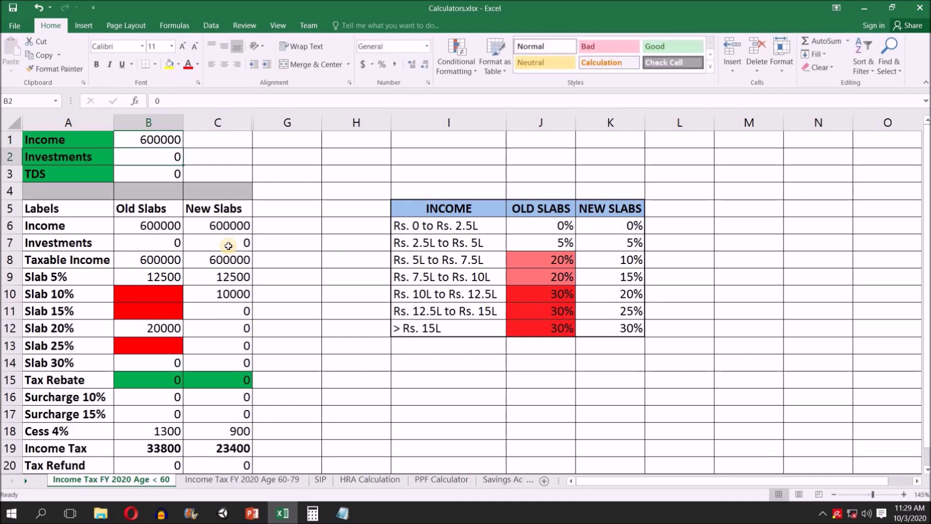
drag(56, 380, 156, 379)
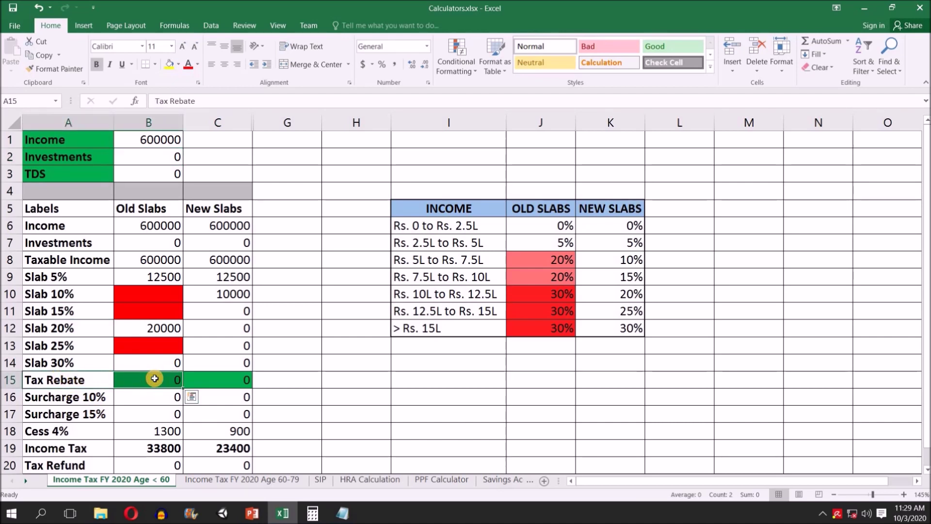
Step: Check the Income input and Old Slabs Taxable Income, and set the Investments input to 110000
click(168, 140)
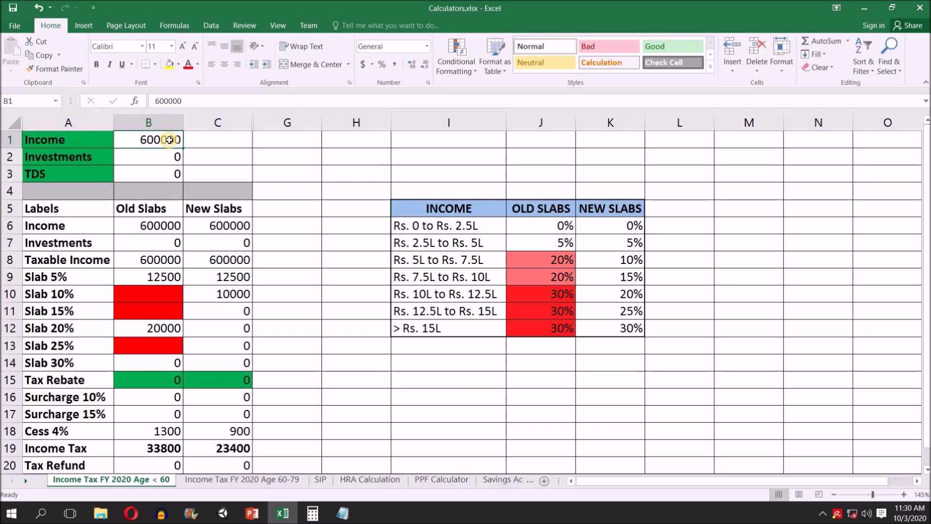
click(168, 158)
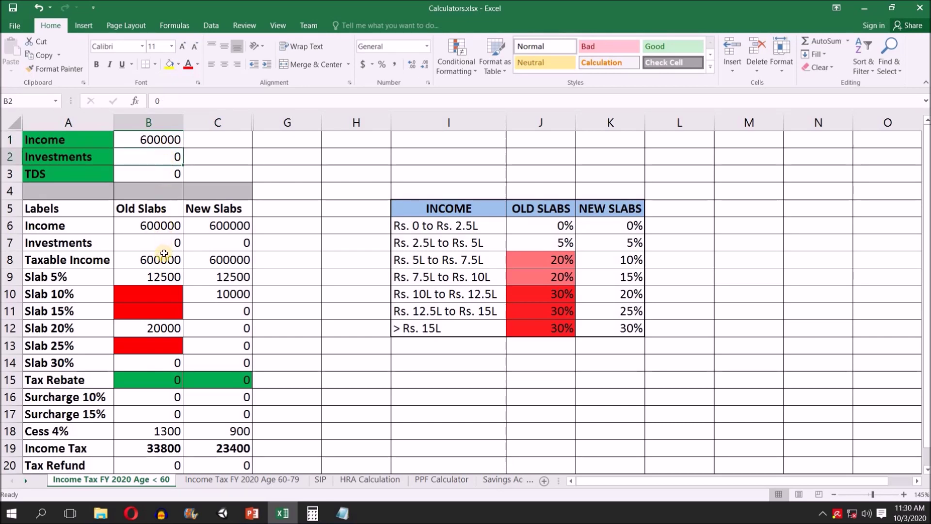
click(161, 259)
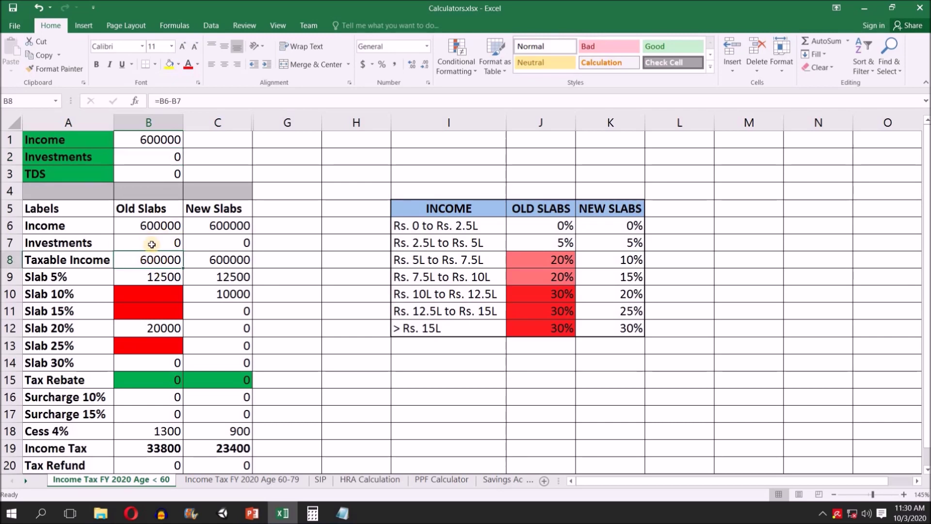
click(167, 159)
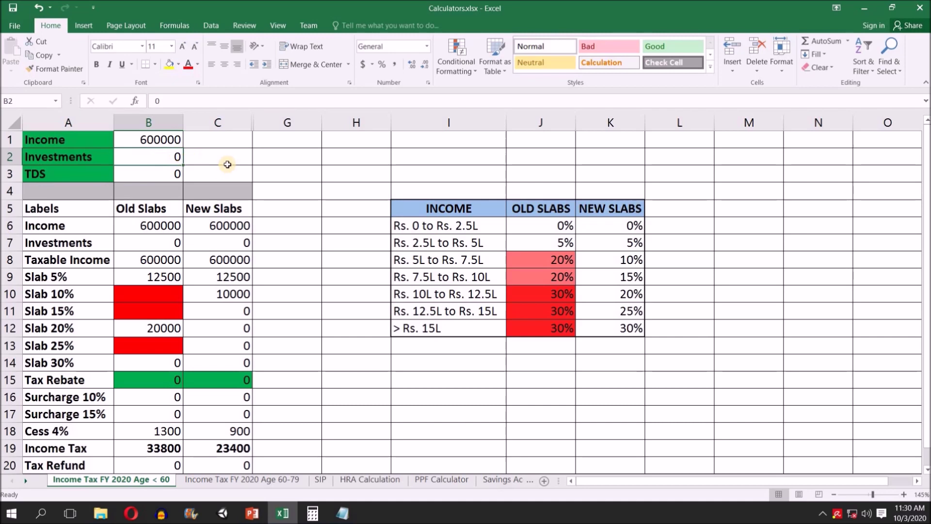
text(110000)
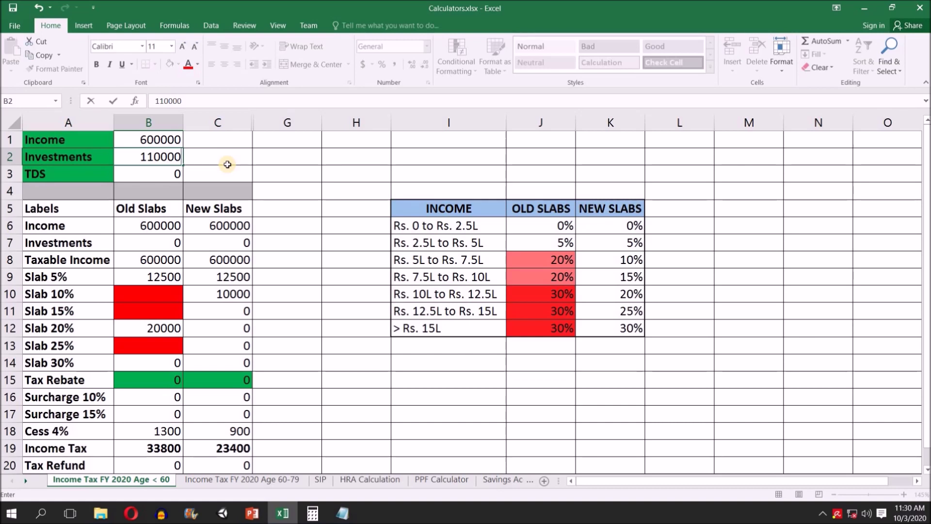
key(Return)
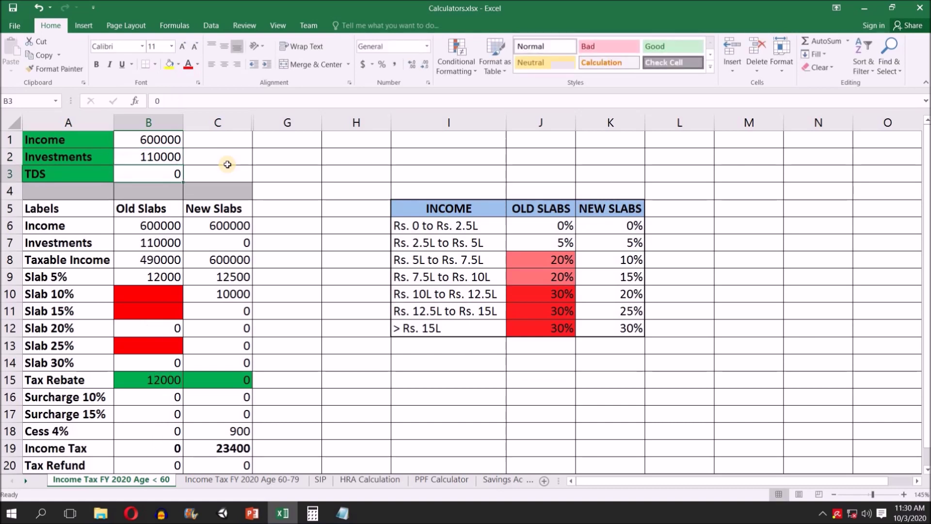
Step: Compare the Old Slabs and New Slabs Taxable Income cells against the Investments input
click(162, 261)
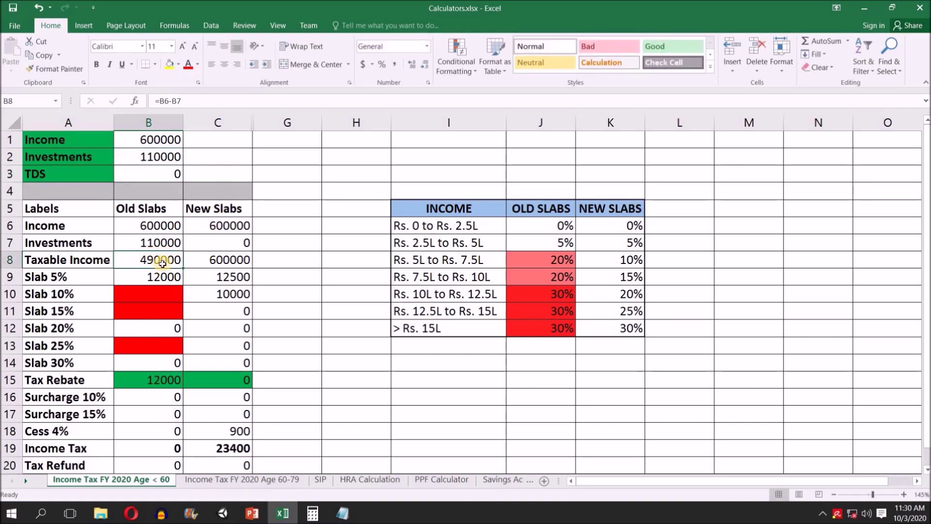
click(163, 156)
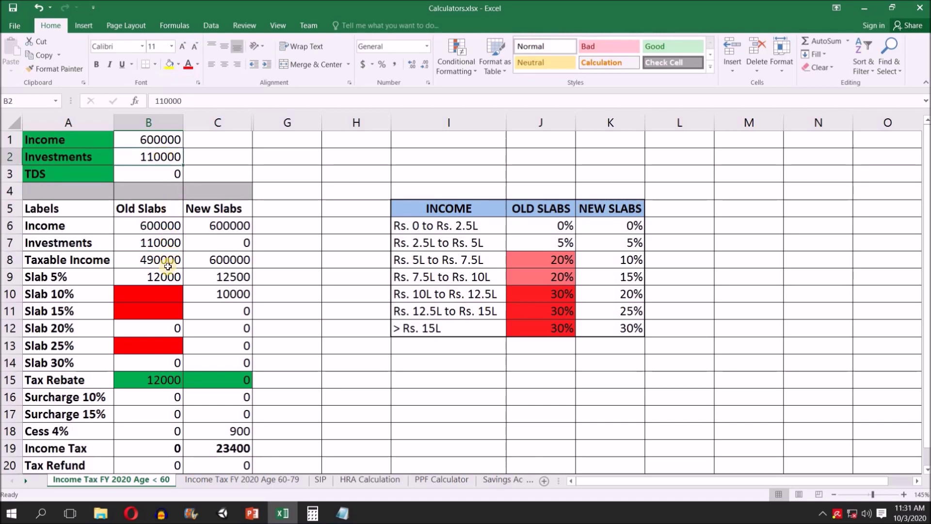
click(156, 257)
drag(148, 209, 160, 258)
click(229, 259)
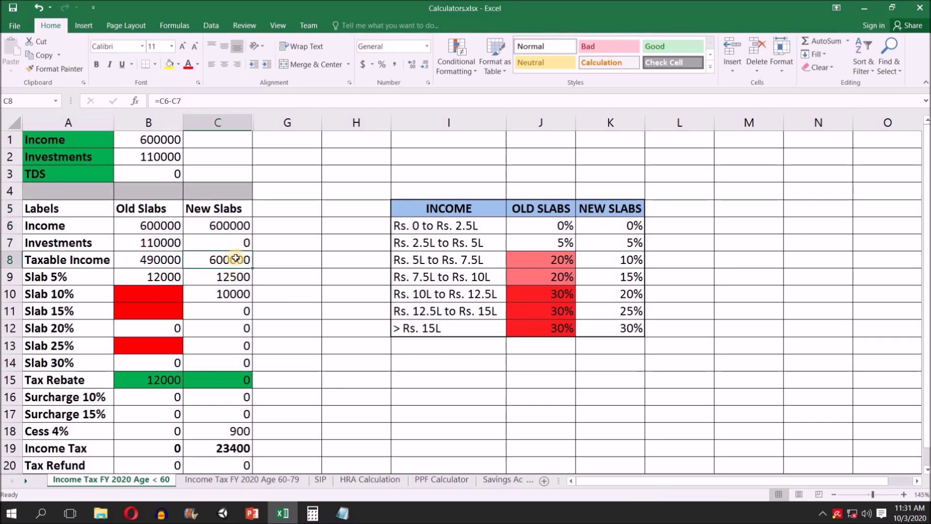
Step: Compare the Old Slabs 5% slab amount with the Tax Rebate, and inspect the Old Slabs Income Tax
click(160, 277)
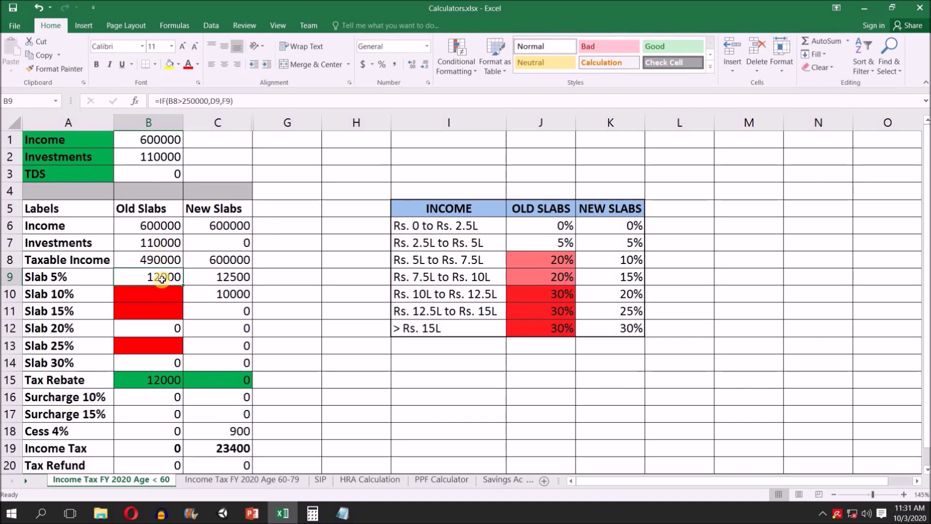
click(157, 381)
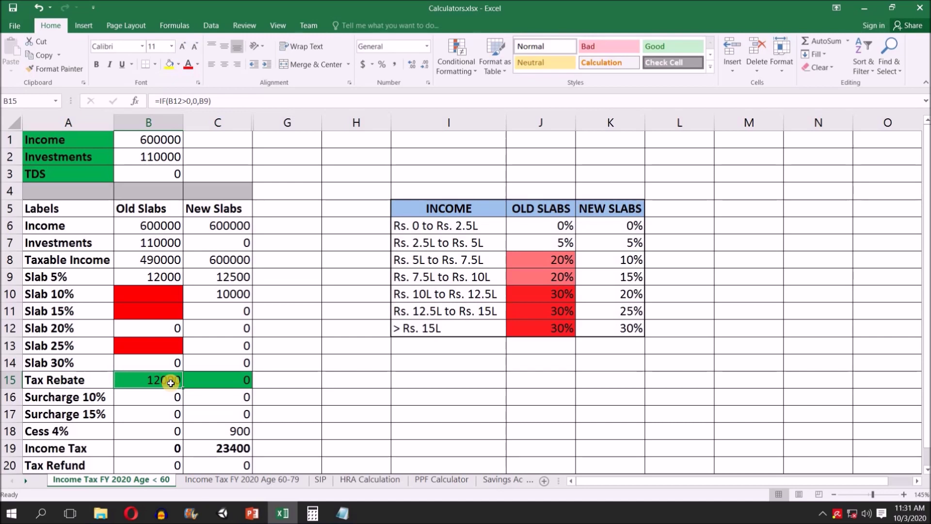
click(162, 277)
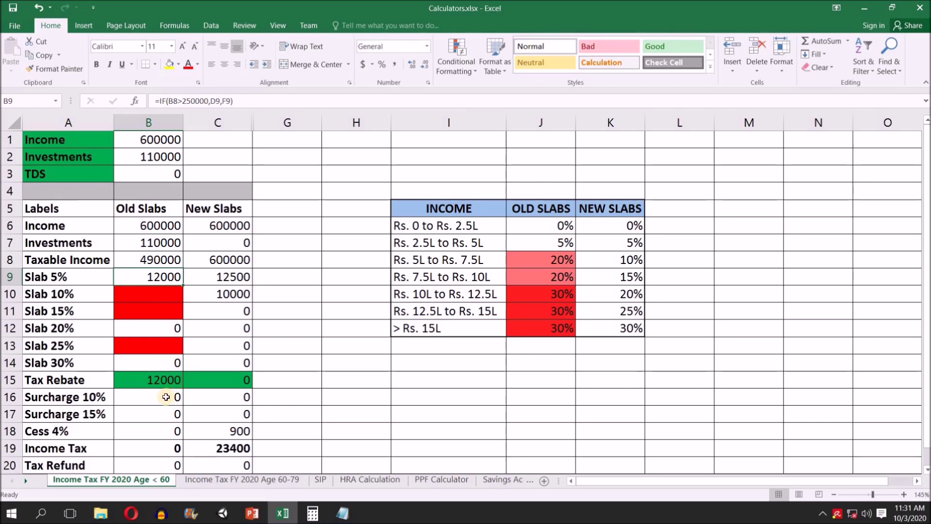
click(162, 379)
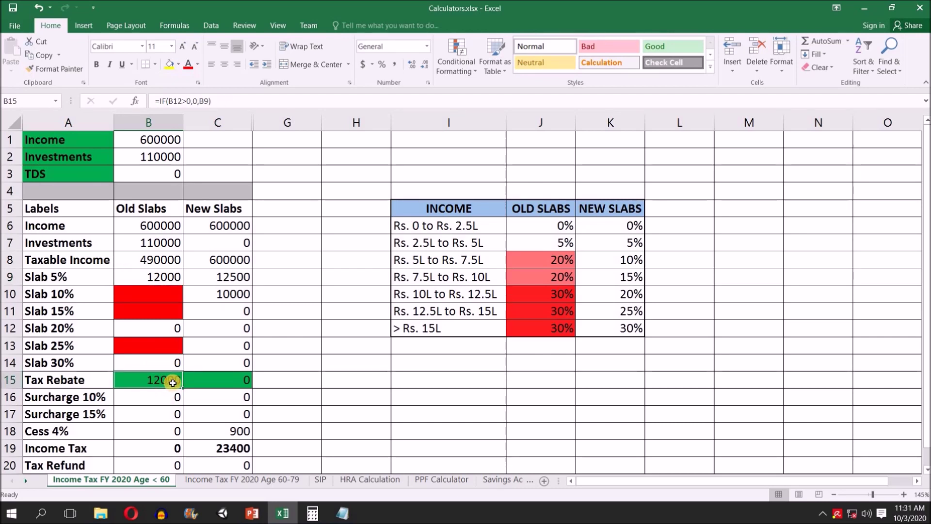
click(163, 450)
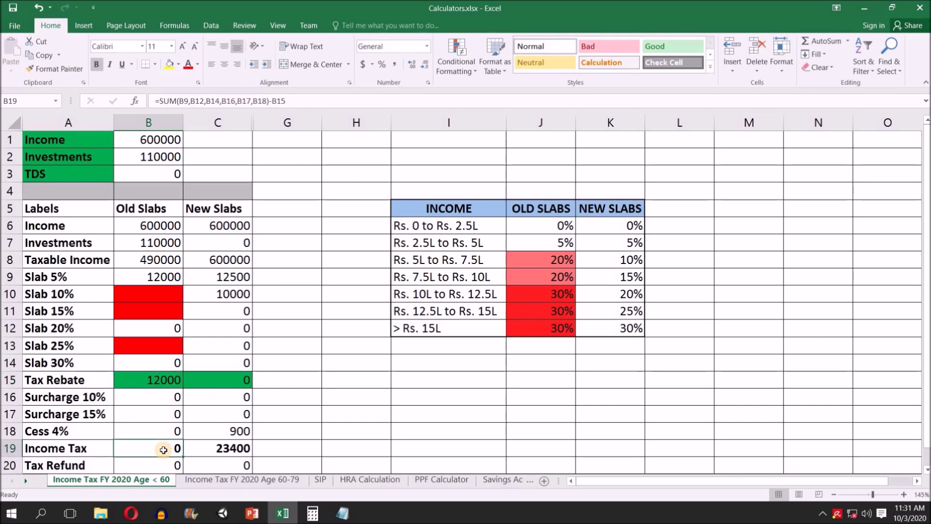
Step: Review the Old and New Slabs columns down to Income Tax and compare their two Income Tax cells
drag(162, 208, 164, 451)
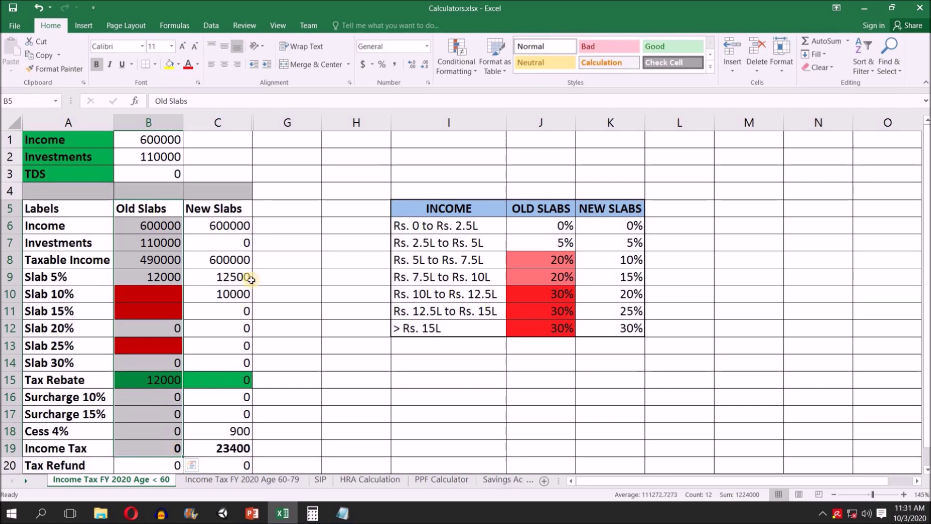
drag(225, 208, 224, 449)
click(223, 451)
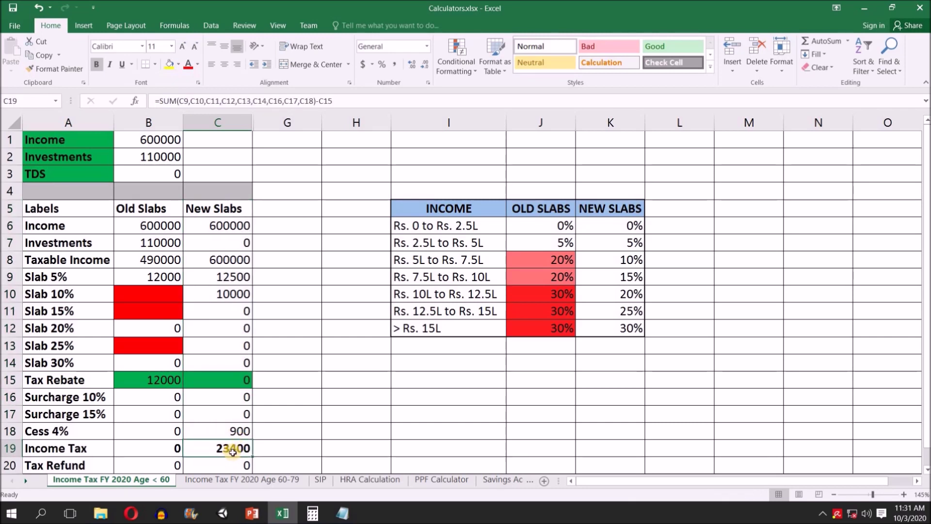
drag(170, 450, 222, 447)
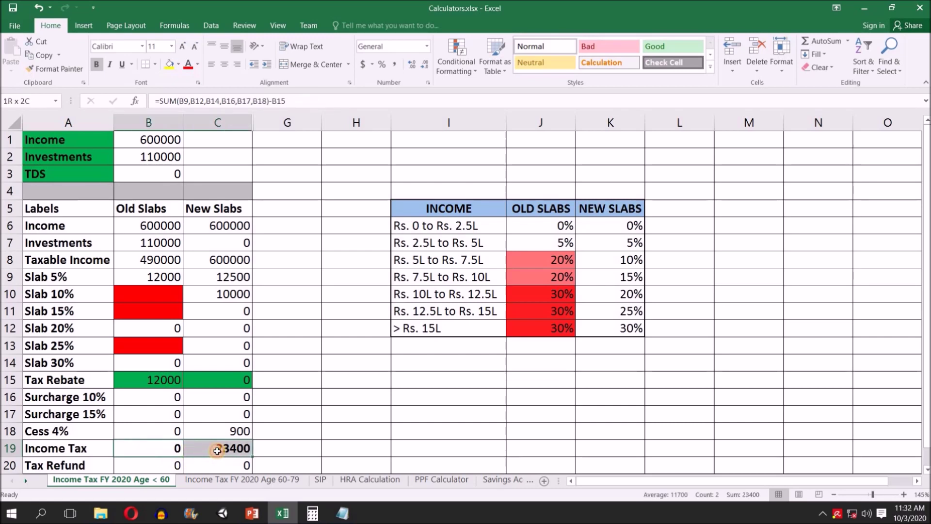
Step: Recheck Investments and the Old Slabs Taxable Income, Tax Rebate and Income Tax, and look over the whole calculator from Income to Tax Refund
click(157, 156)
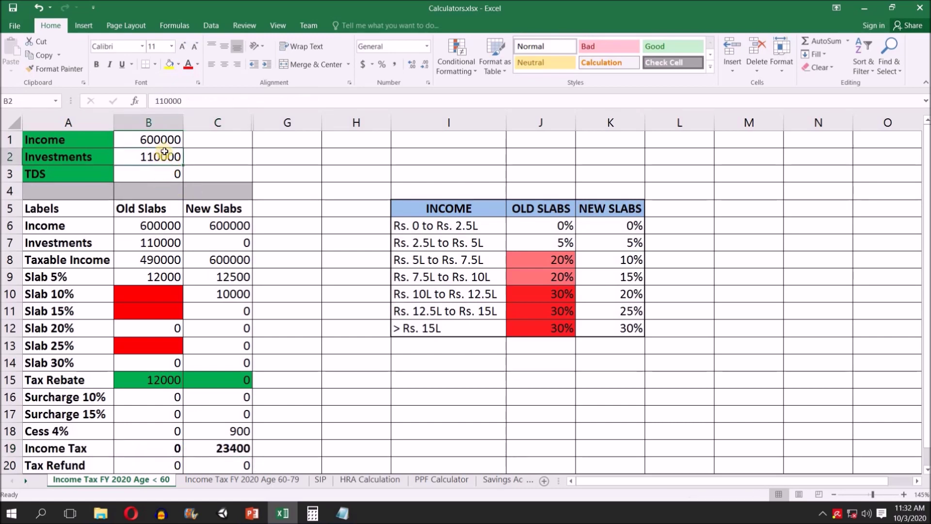
click(163, 210)
drag(169, 209, 162, 377)
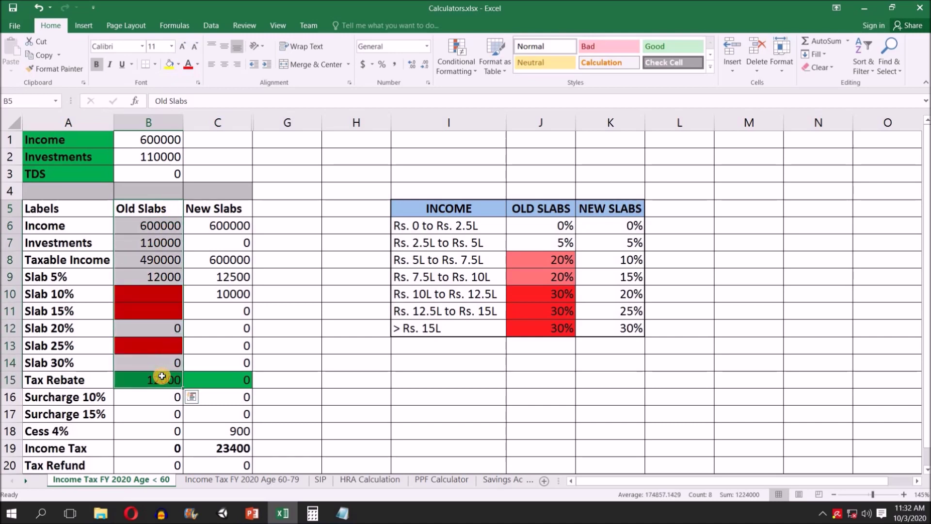
click(160, 259)
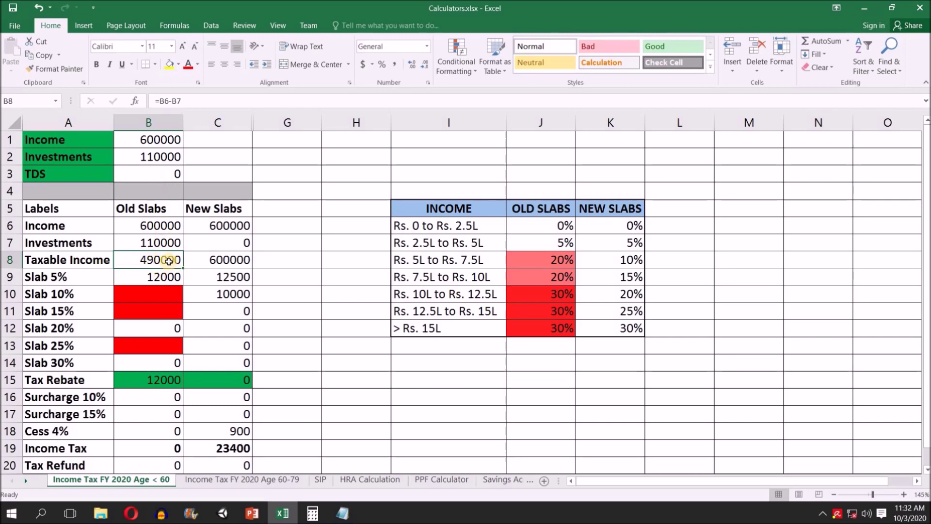
click(166, 448)
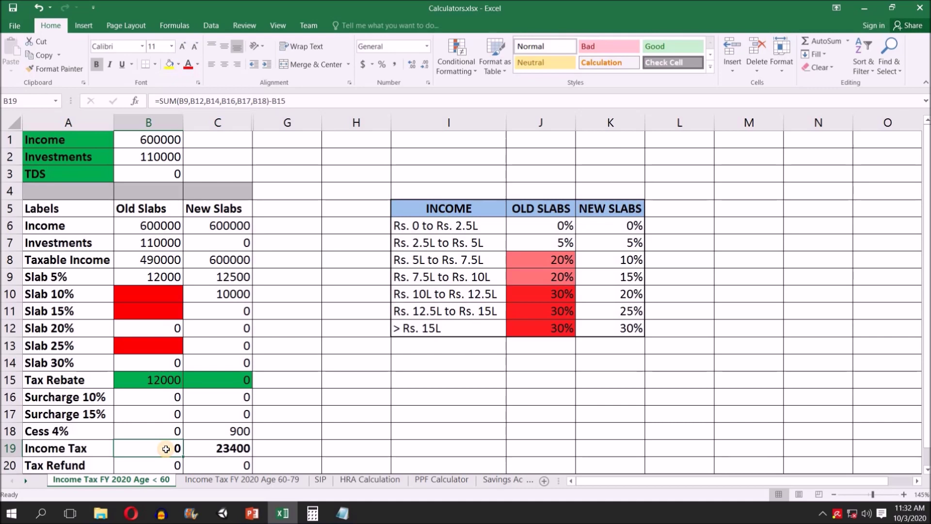
drag(146, 208, 160, 449)
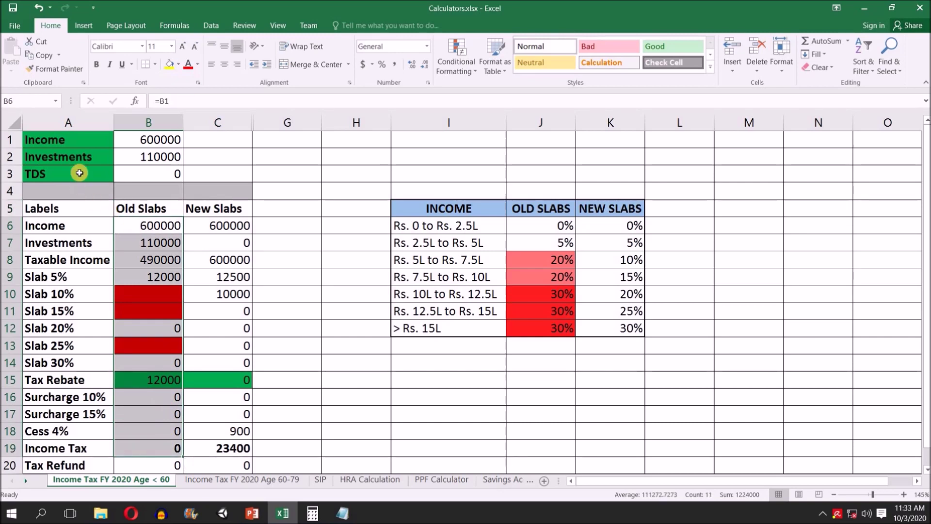
drag(63, 140, 225, 463)
click(161, 276)
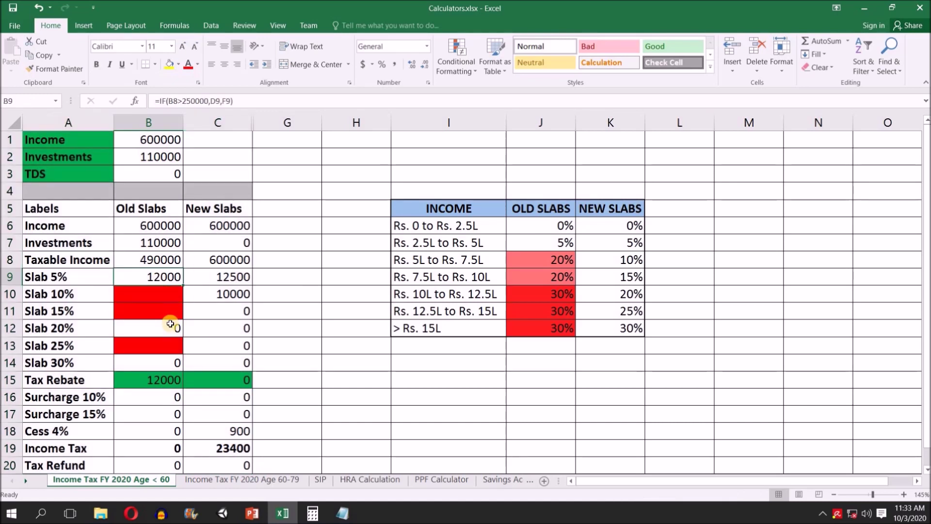
Step: Set the Income input to 80000
click(164, 146)
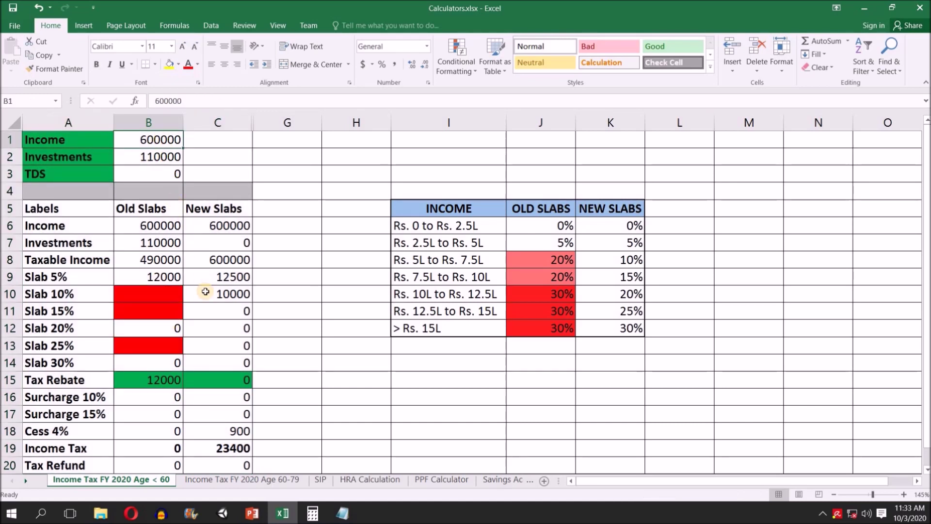
text(8)
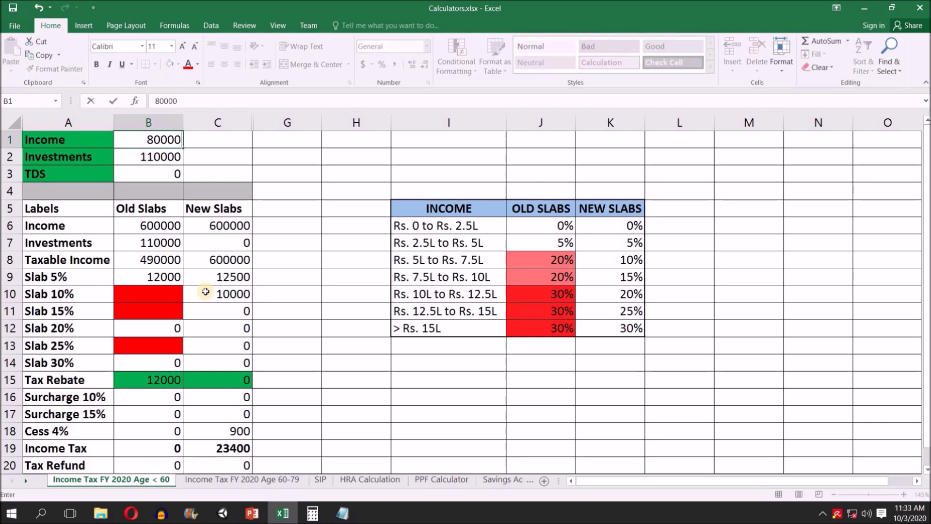